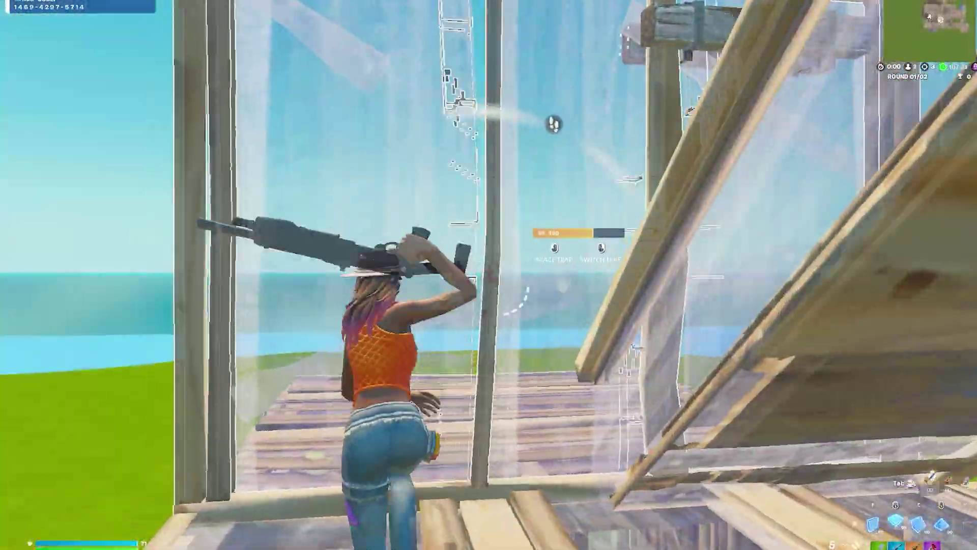
Place a roof piece, wooden walls and floors around the character, editing one piece mid-build.
{"action": "left_click", "coordinate": [488, 275]}
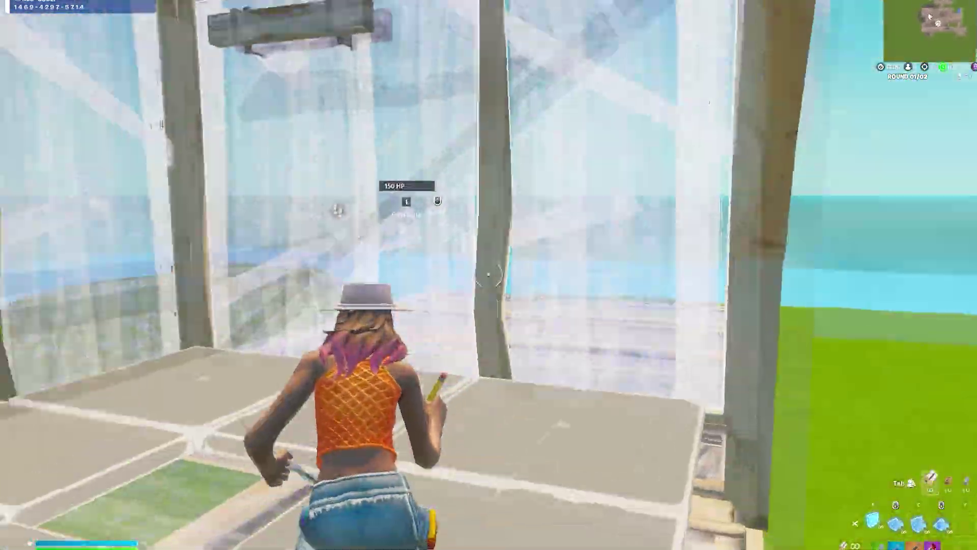
{"action": "left_click", "coordinate": [489, 275]}
{"action": "left_click", "coordinate": [489, 275]}
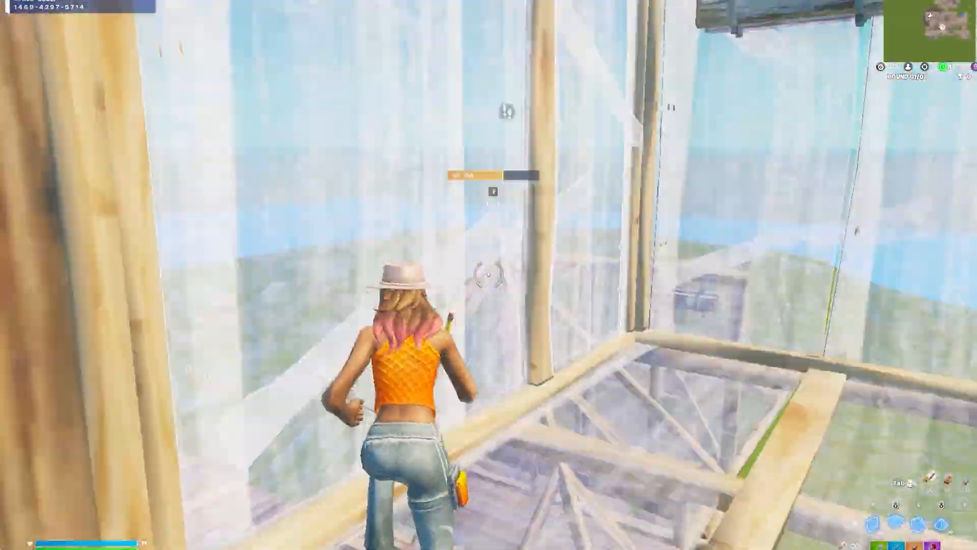
{"action": "key", "text": "e"}
{"action": "left_click", "coordinate": [488, 275]}
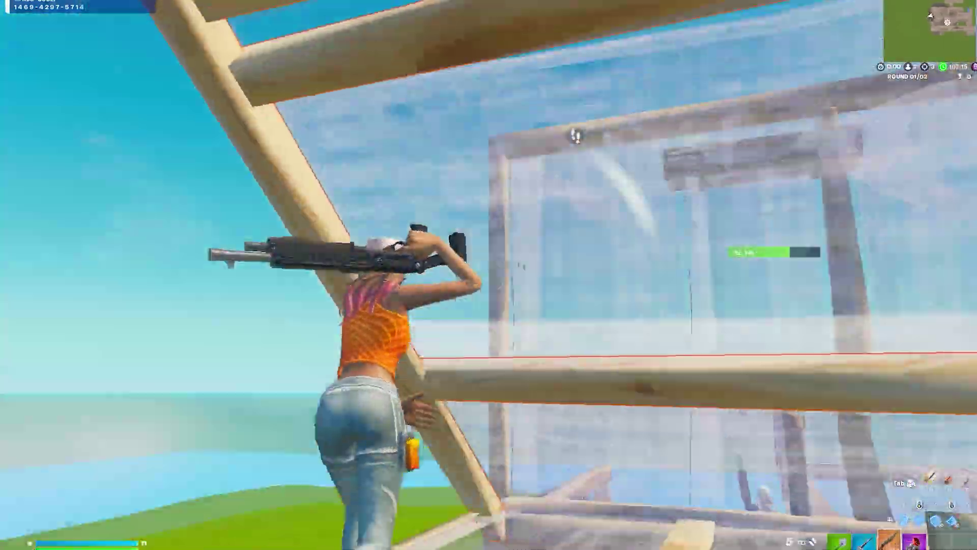
{"action": "left_click", "coordinate": [488, 275]}
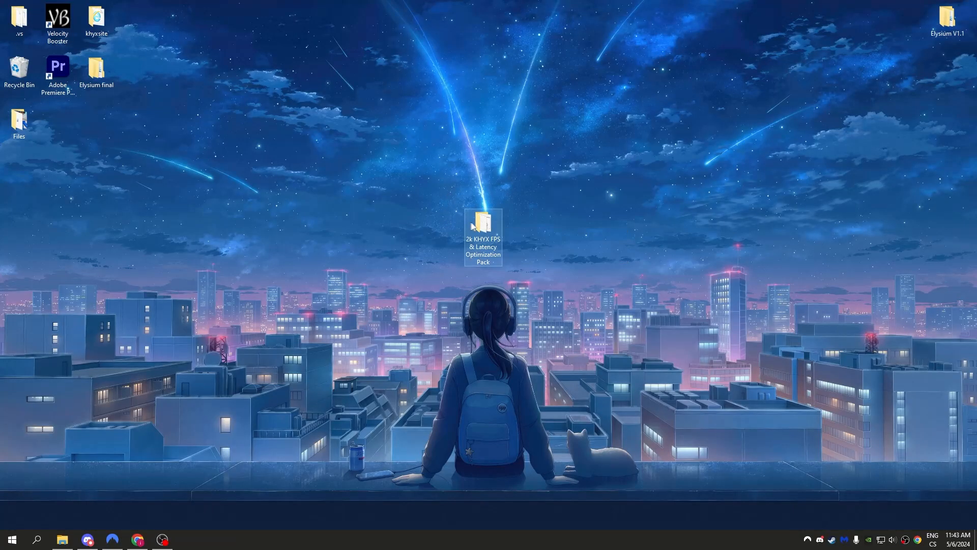
Enter the 2k KHYX FPS & Latency Optimization Pack folder and its Internet subfolder.
{"action": "double_click", "coordinate": [484, 223]}
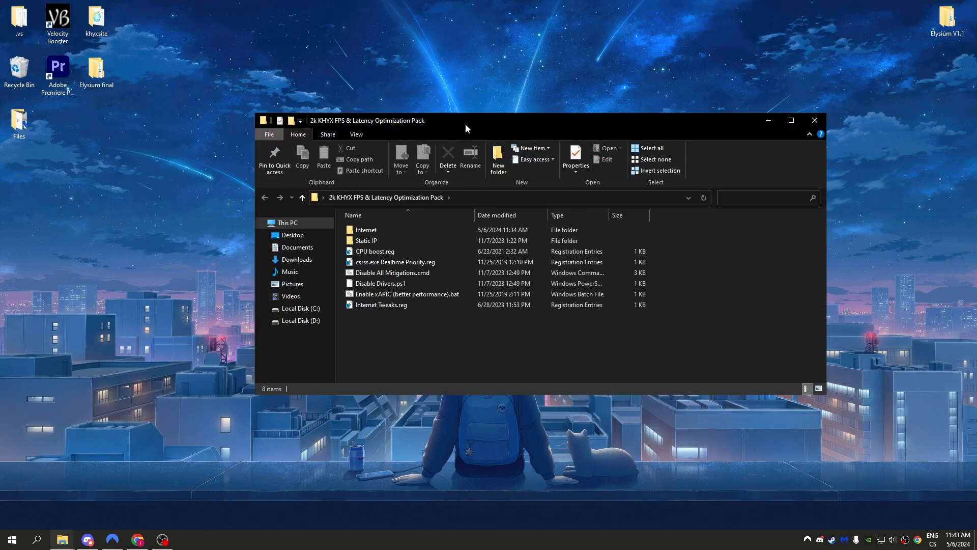
{"action": "left_click_drag", "start_coordinate": [465, 117], "coordinate": [486, 123]}
{"action": "mouse_move", "coordinate": [435, 315]}
{"action": "left_mouse_down"}
{"action": "mouse_move", "coordinate": [370, 199]}
{"action": "mouse_move", "coordinate": [429, 310]}
{"action": "left_mouse_up"}
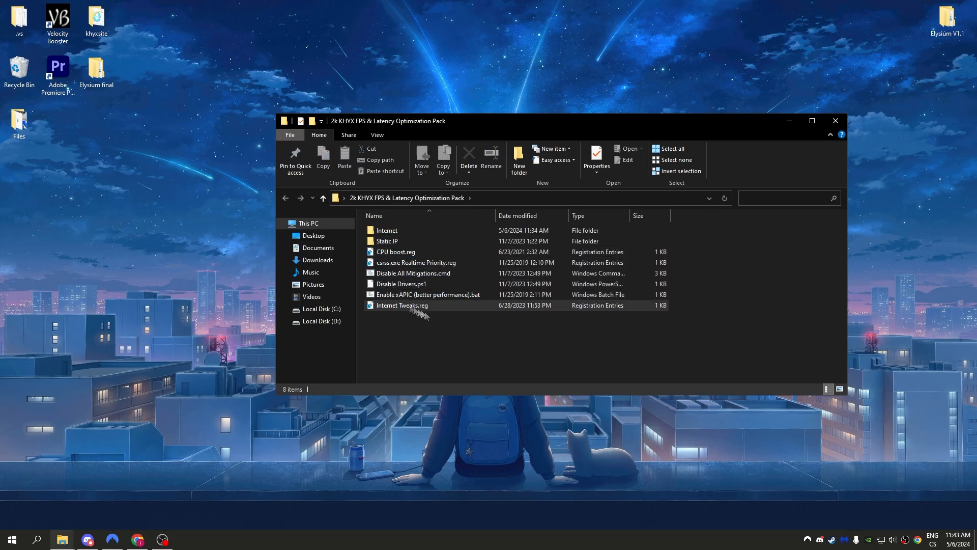
{"action": "left_click_drag", "start_coordinate": [469, 122], "coordinate": [513, 113]}
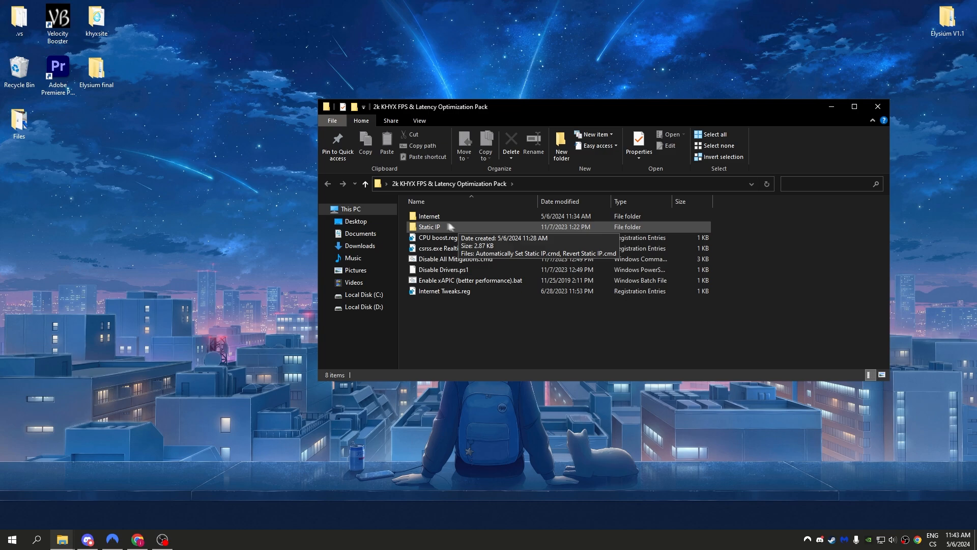
{"action": "double_click", "coordinate": [429, 219]}
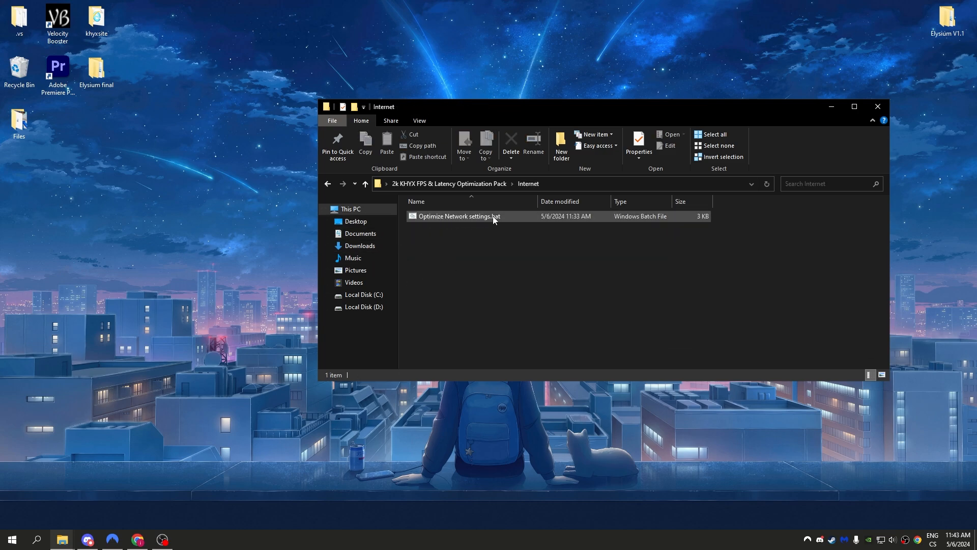
Read the network settings script as text, then launch it as administrator.
{"action": "right_click", "coordinate": [445, 216]}
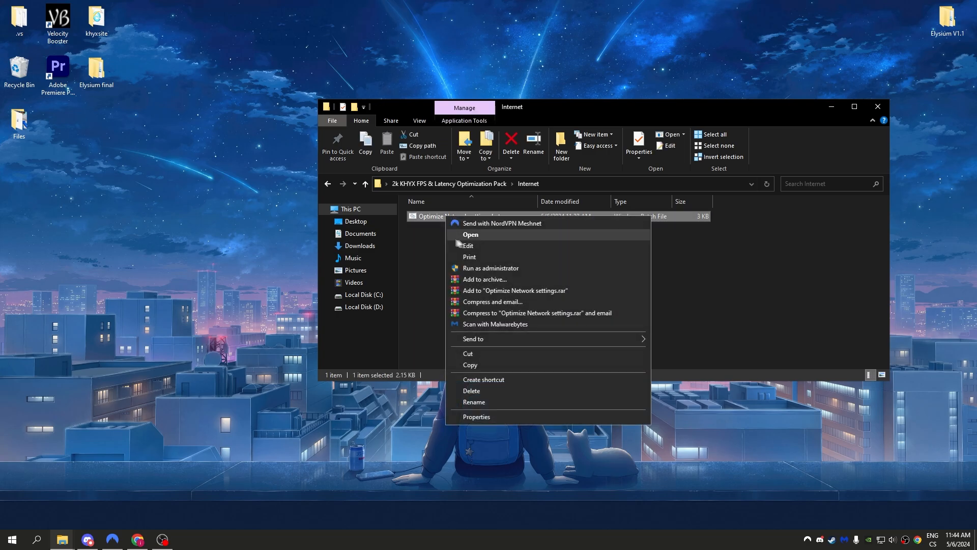
{"action": "left_click", "coordinate": [462, 243]}
{"action": "scroll", "coordinate": [756, 229], "scroll_direction": "down", "scroll_amount": 11}
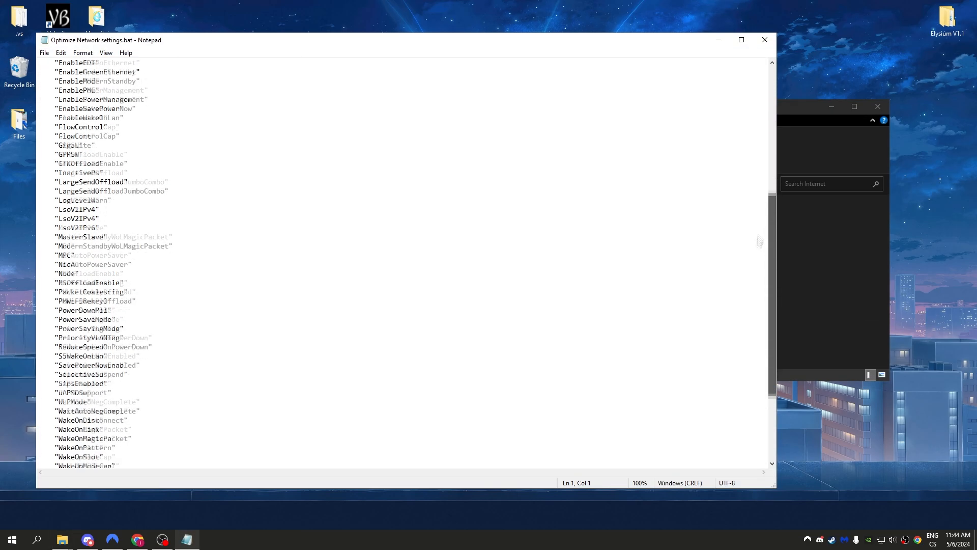
{"action": "scroll", "coordinate": [752, 329], "scroll_direction": "down", "scroll_amount": 3}
{"action": "left_click", "coordinate": [764, 40]}
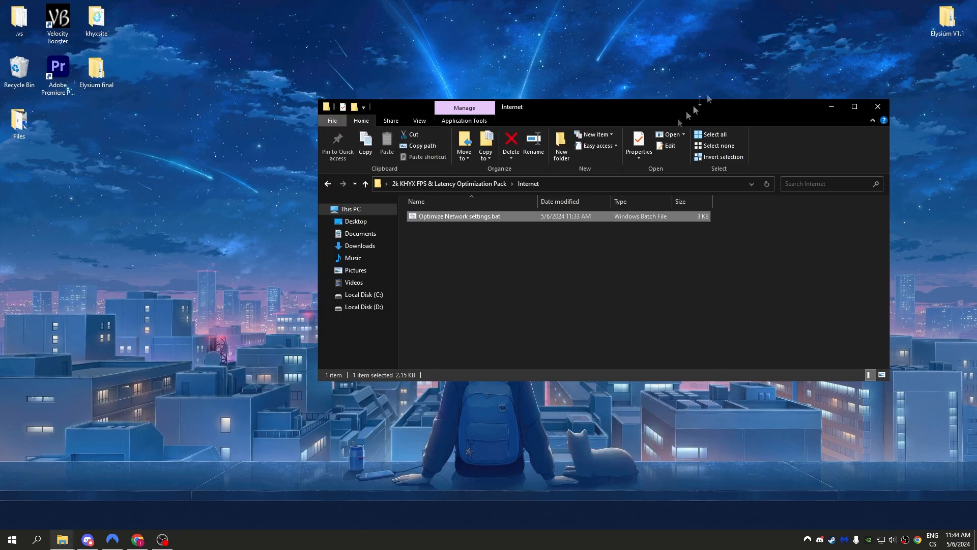
{"action": "right_click", "coordinate": [435, 215]}
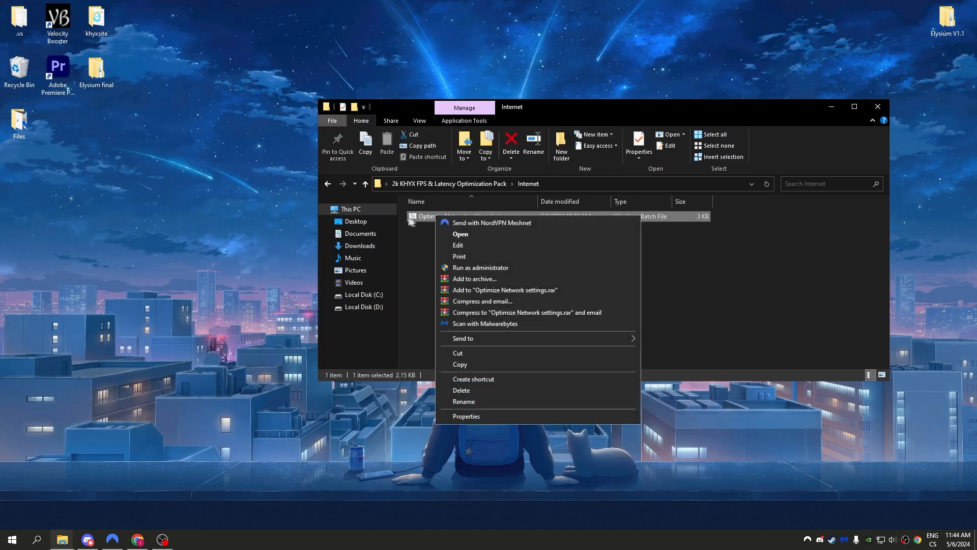
{"action": "left_click", "coordinate": [469, 268]}
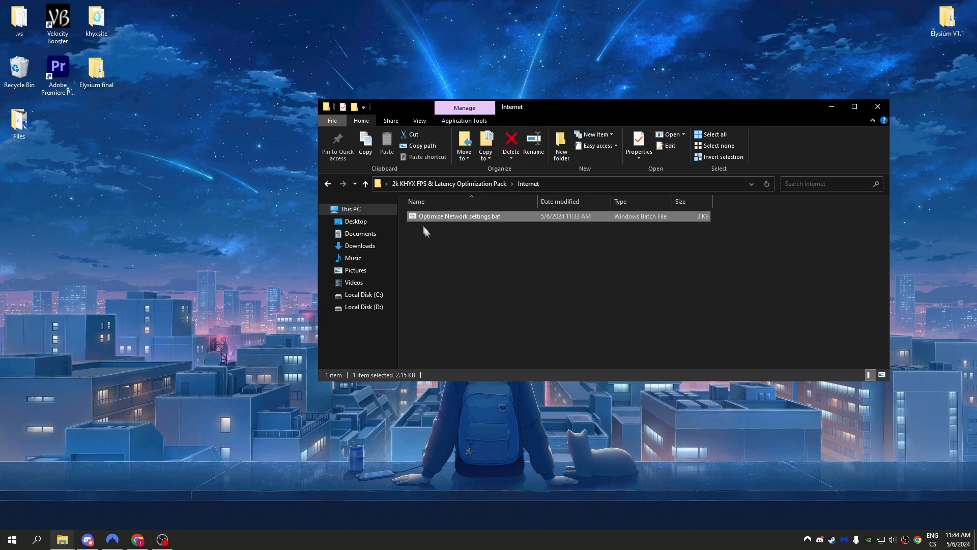
Run Optimize Network settings.bat to completion and dismiss its finished window.
{"action": "double_click", "coordinate": [437, 219]}
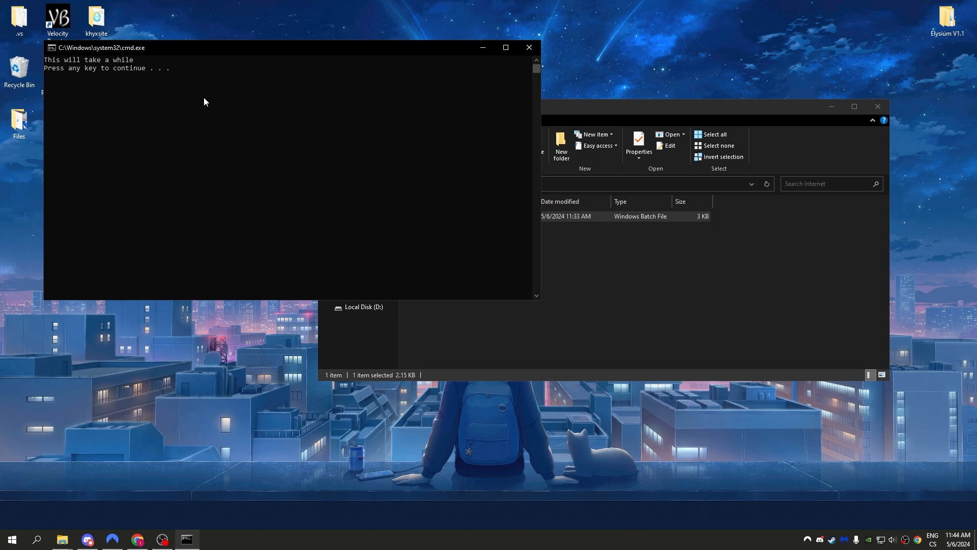
{"action": "key", "text": "Return"}
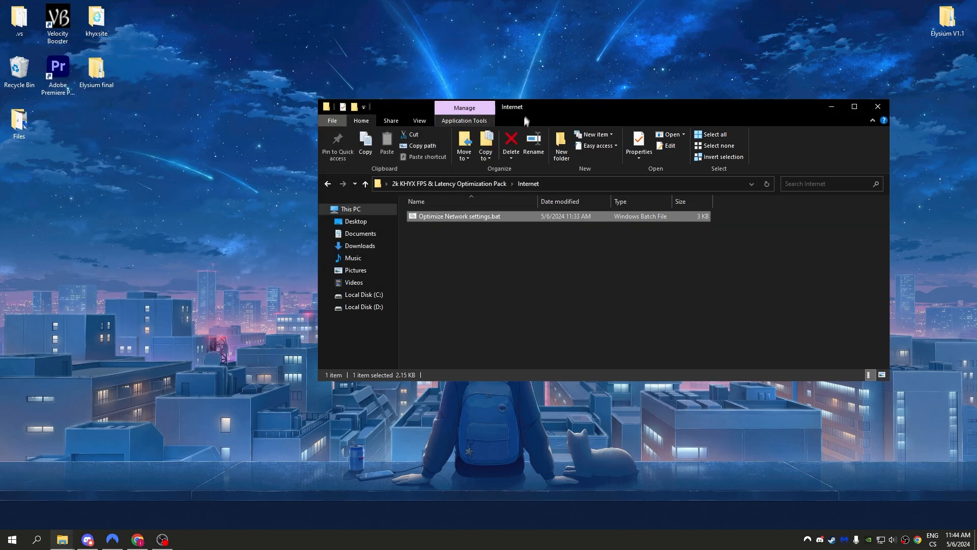
Enter the Static IP folder and read Automatically Set Static IP.cmd as text.
{"action": "left_click", "coordinate": [325, 187]}
{"action": "double_click", "coordinate": [428, 230]}
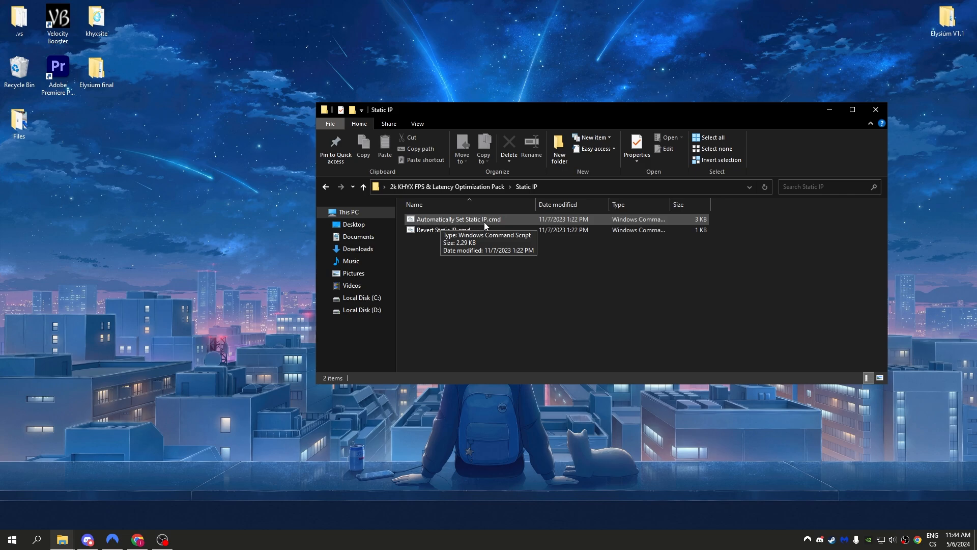
{"action": "left_click", "coordinate": [433, 221]}
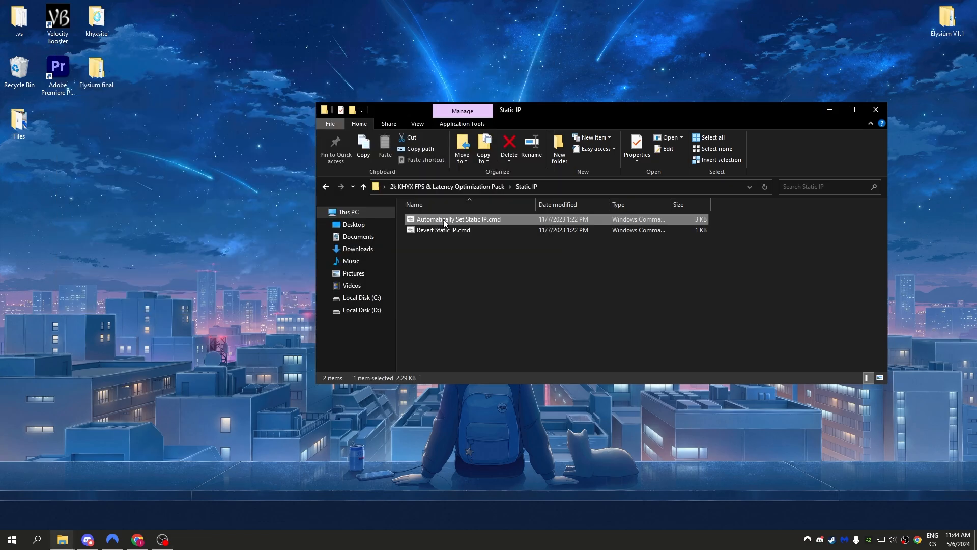
{"action": "right_click", "coordinate": [444, 222]}
{"action": "left_click", "coordinate": [458, 250]}
{"action": "scroll", "coordinate": [404, 184], "scroll_direction": "down", "scroll_amount": 2}
{"action": "scroll", "coordinate": [404, 185], "scroll_direction": "down", "scroll_amount": 5}
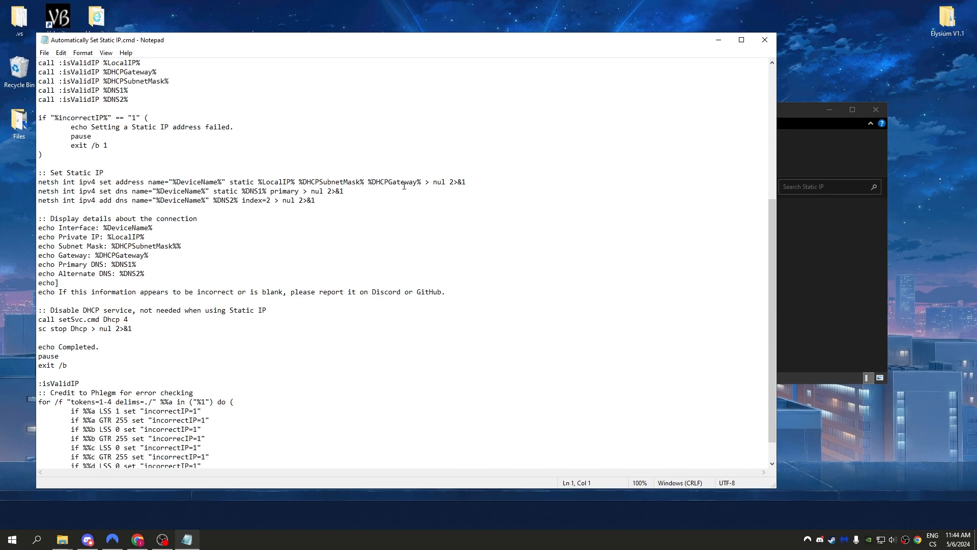
{"action": "scroll", "coordinate": [404, 185], "scroll_direction": "down", "scroll_amount": 1}
{"action": "left_click", "coordinate": [765, 40]}
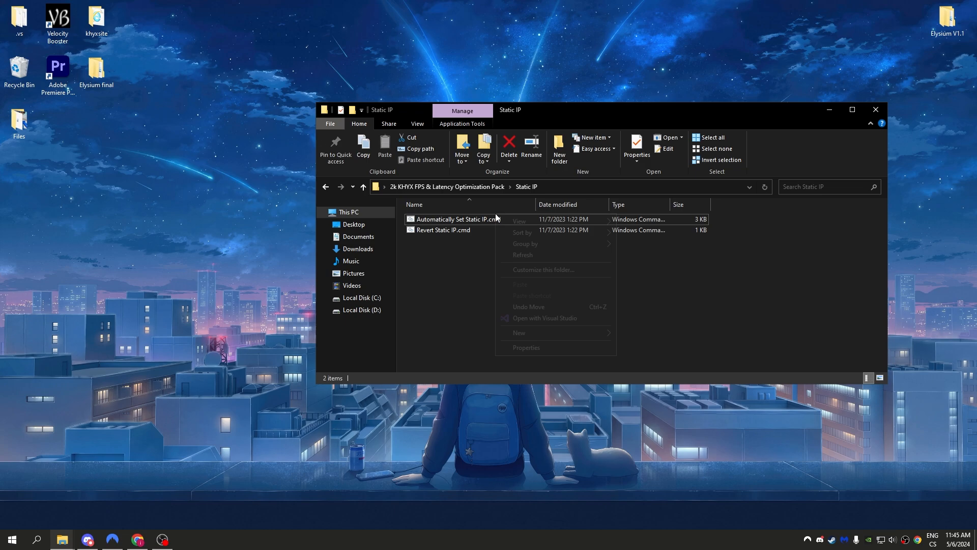
Run the static IP script as administrator and return to the pack's folders.
{"action": "right_click", "coordinate": [474, 221]}
{"action": "left_click", "coordinate": [492, 274]}
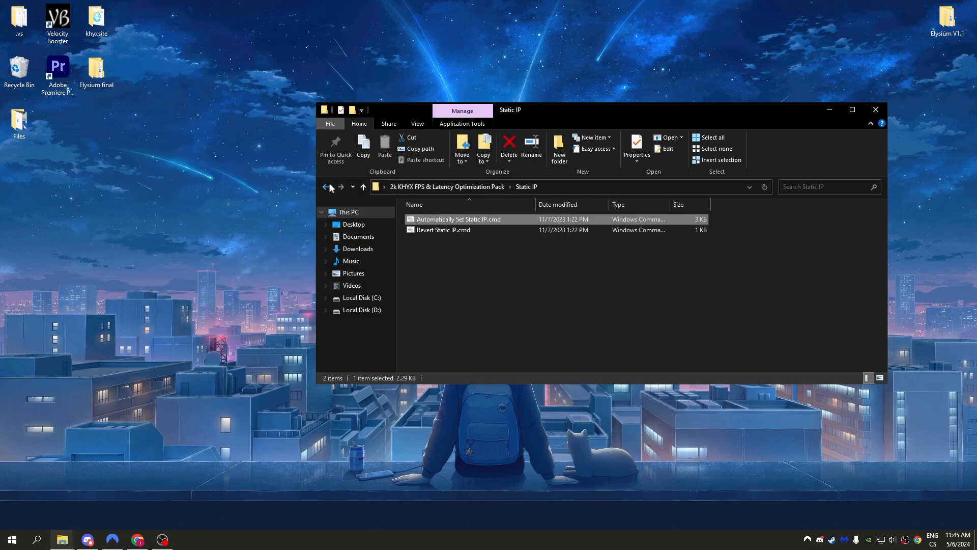
{"action": "left_click", "coordinate": [325, 186]}
{"action": "double_click", "coordinate": [431, 231]}
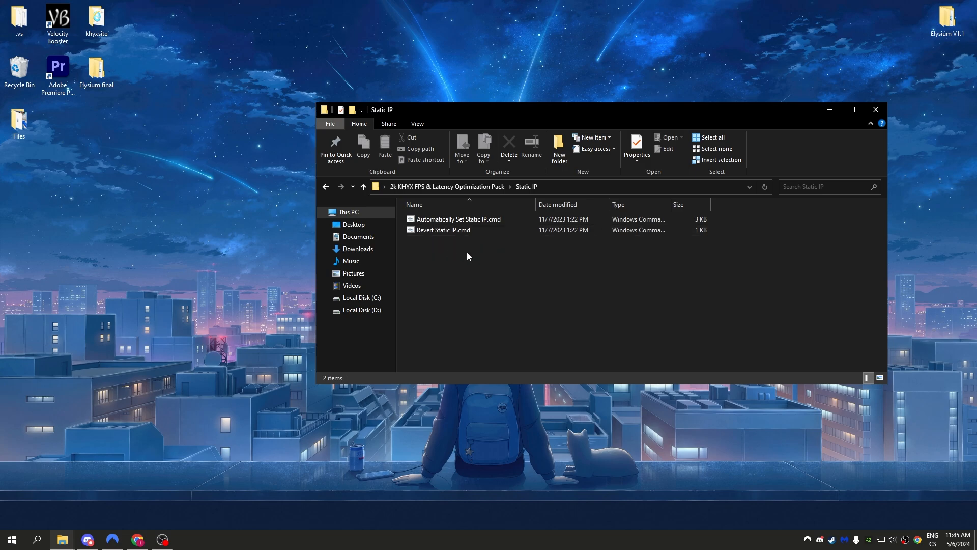
Merge CPU boost.reg into the registry from the main pack folder.
{"action": "left_click", "coordinate": [325, 188]}
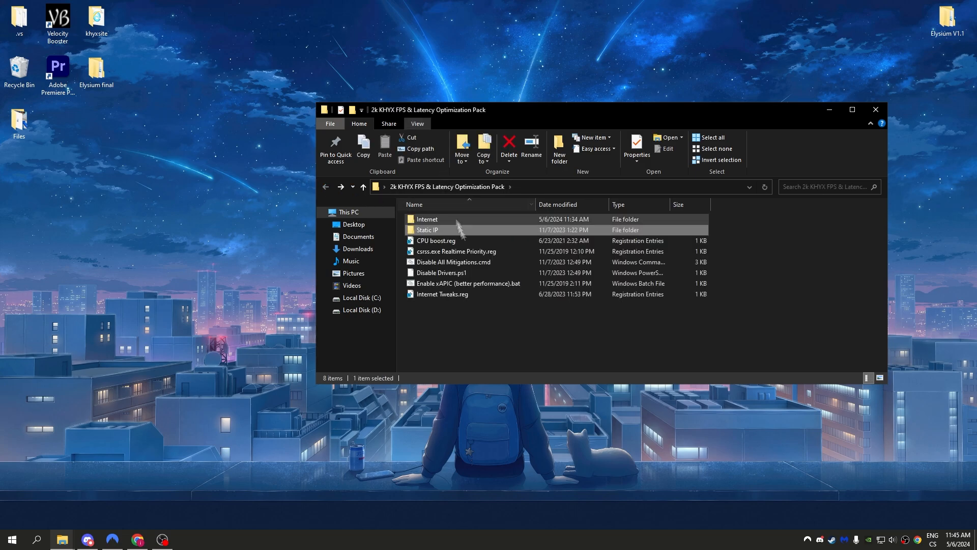
{"action": "double_click", "coordinate": [436, 241]}
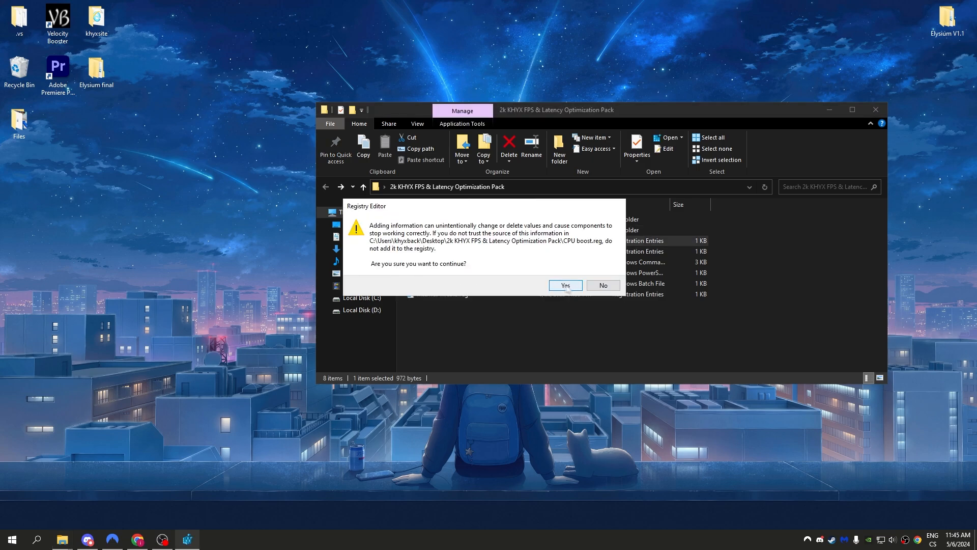
{"action": "key", "text": "Return"}
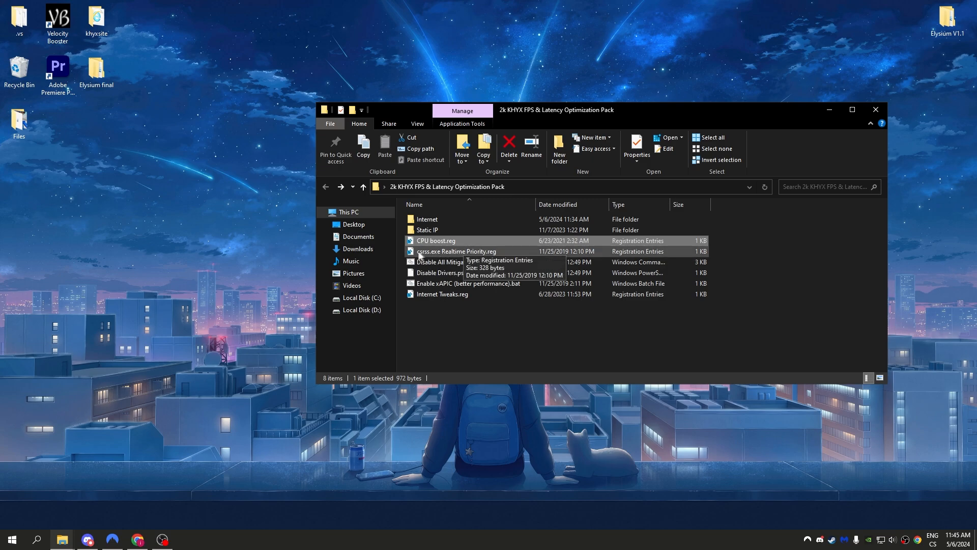
Merge csrss.exe Realtime Priority.reg and acknowledge the success message.
{"action": "double_click", "coordinate": [436, 256]}
{"action": "left_click", "coordinate": [567, 288]}
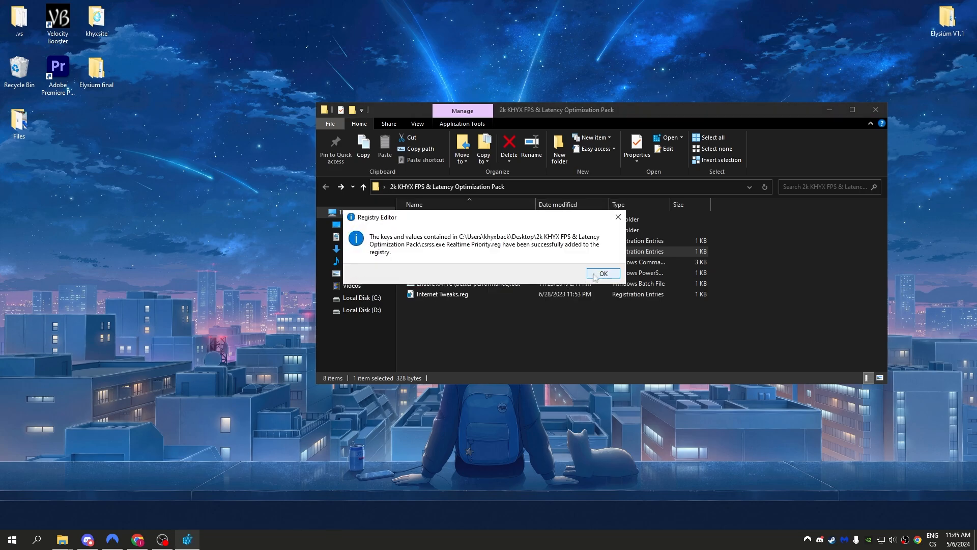
{"action": "key", "text": "Return"}
Run Disable All Mitigations.cmd as administrator and review its contents as text.
{"action": "right_click", "coordinate": [439, 264]}
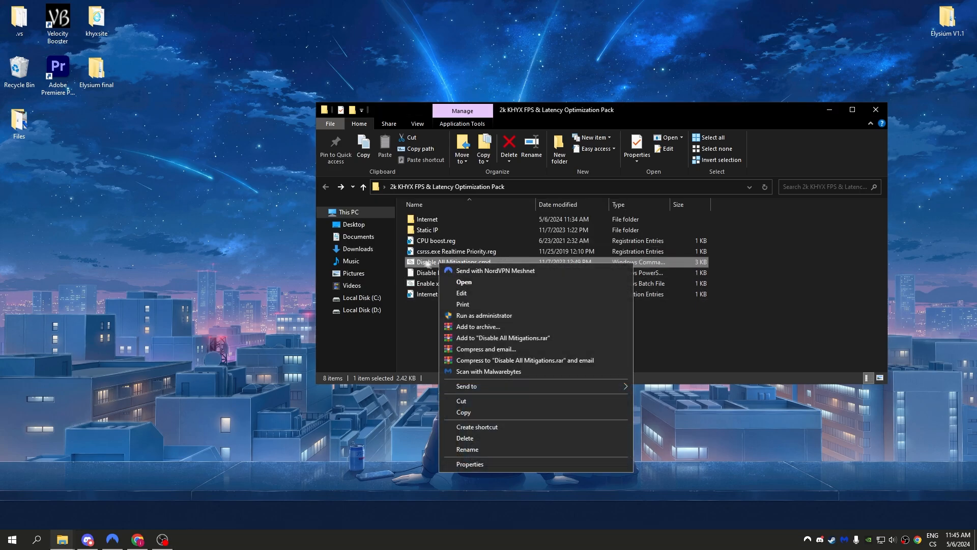
{"action": "left_click", "coordinate": [458, 316]}
{"action": "double_click", "coordinate": [427, 263]}
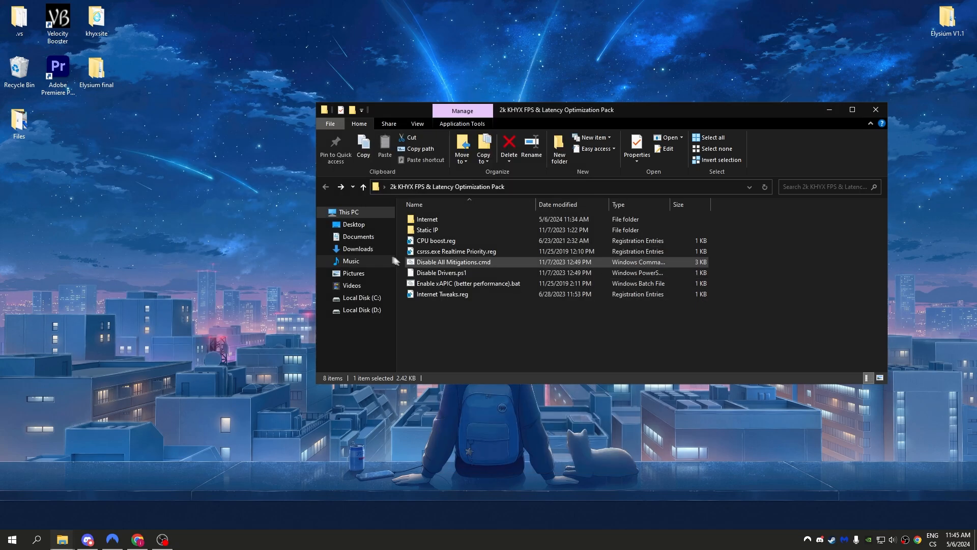
{"action": "right_click", "coordinate": [432, 265]}
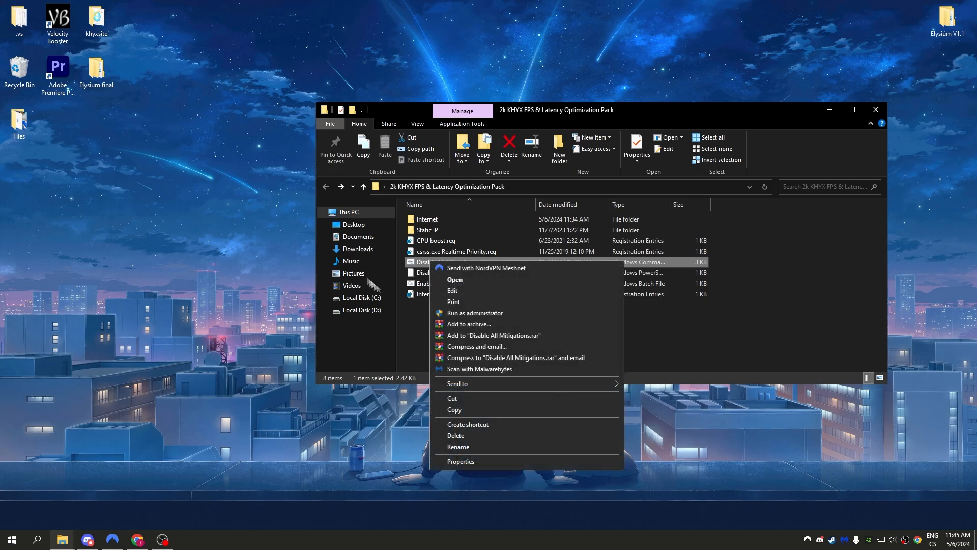
{"action": "left_click", "coordinate": [460, 290]}
{"action": "scroll", "coordinate": [766, 117], "scroll_direction": "down", "scroll_amount": 4}
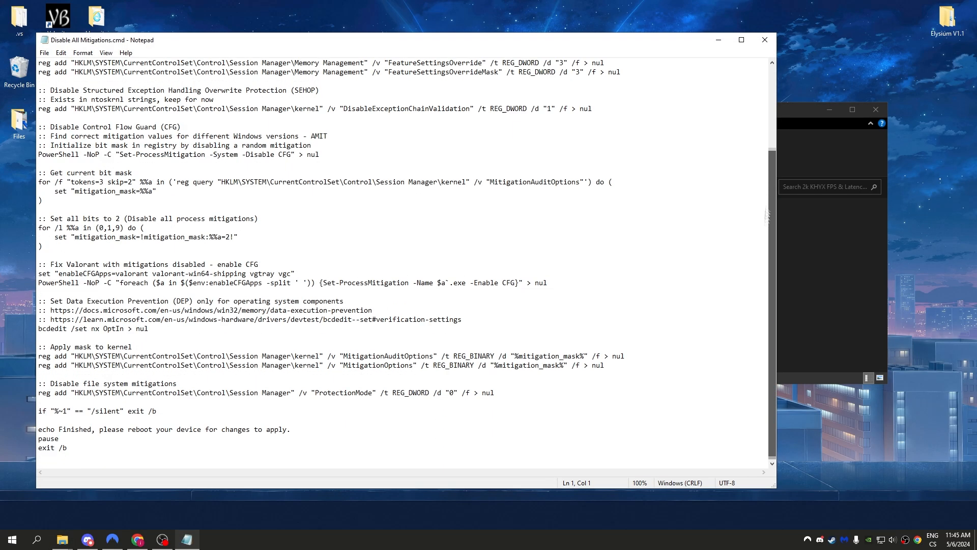
{"action": "left_click", "coordinate": [764, 40]}
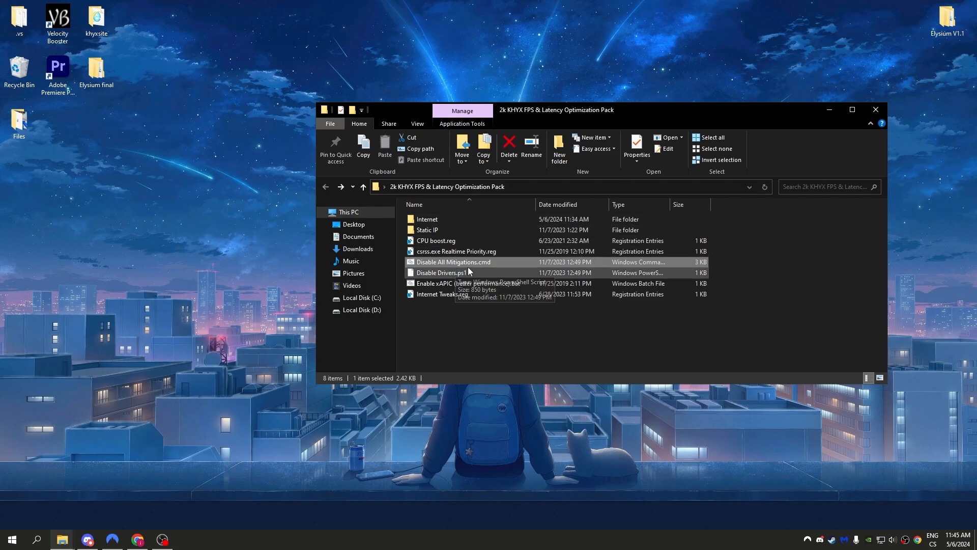
Review Disable Drivers.ps1's device list in Notepad, then run it with PowerShell.
{"action": "right_click", "coordinate": [443, 276]}
{"action": "left_click", "coordinate": [465, 309]}
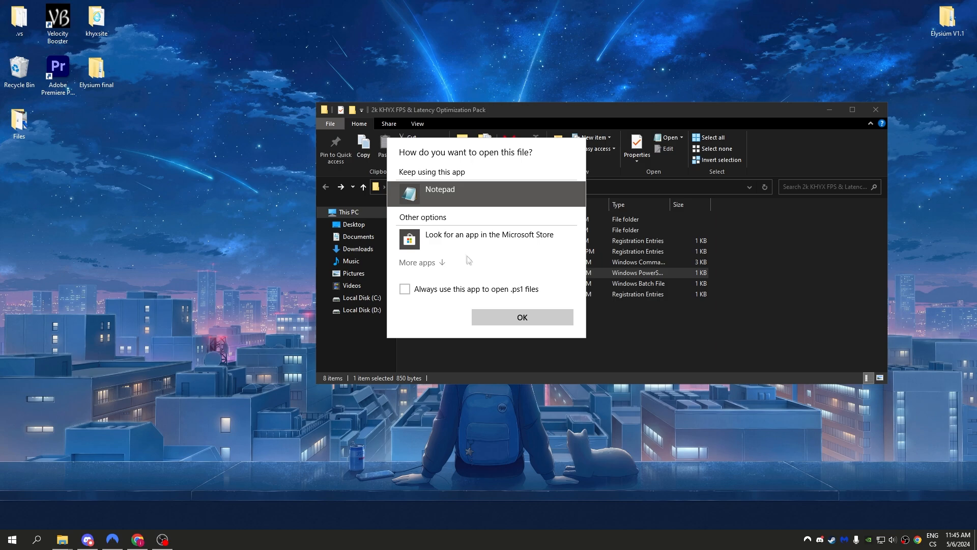
{"action": "key", "text": "Return"}
{"action": "left_click_drag", "start_coordinate": [173, 264], "coordinate": [92, 82]}
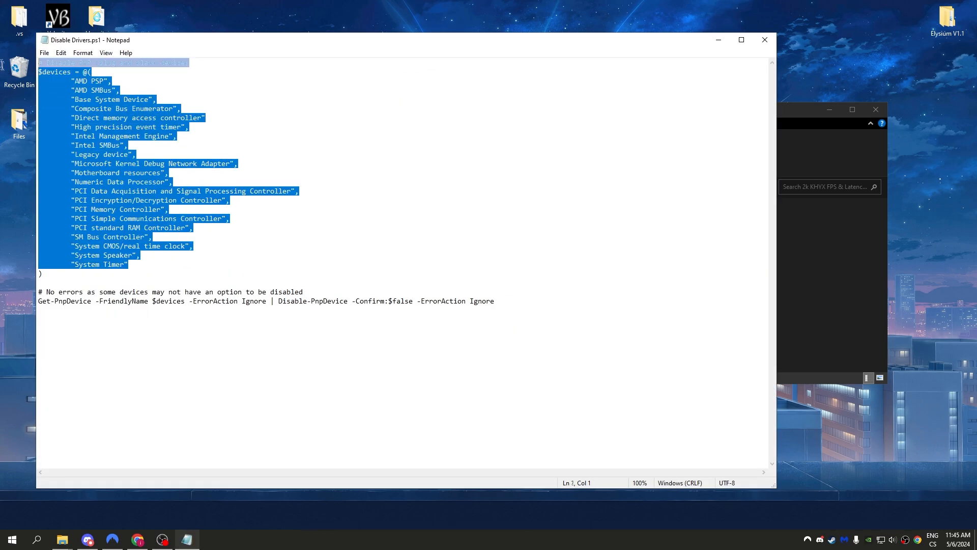
{"action": "left_click", "coordinate": [209, 154]}
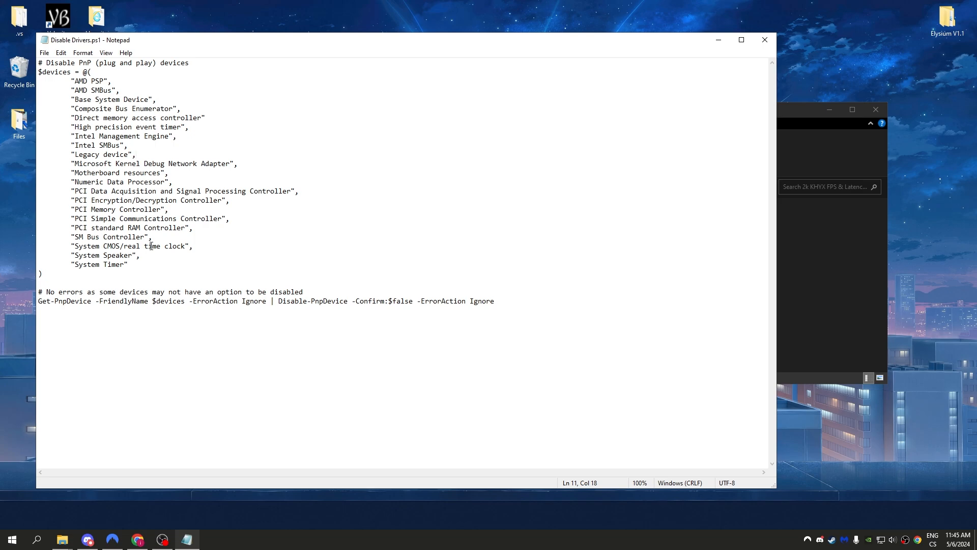
{"action": "left_click", "coordinate": [764, 40]}
{"action": "right_click", "coordinate": [440, 277]}
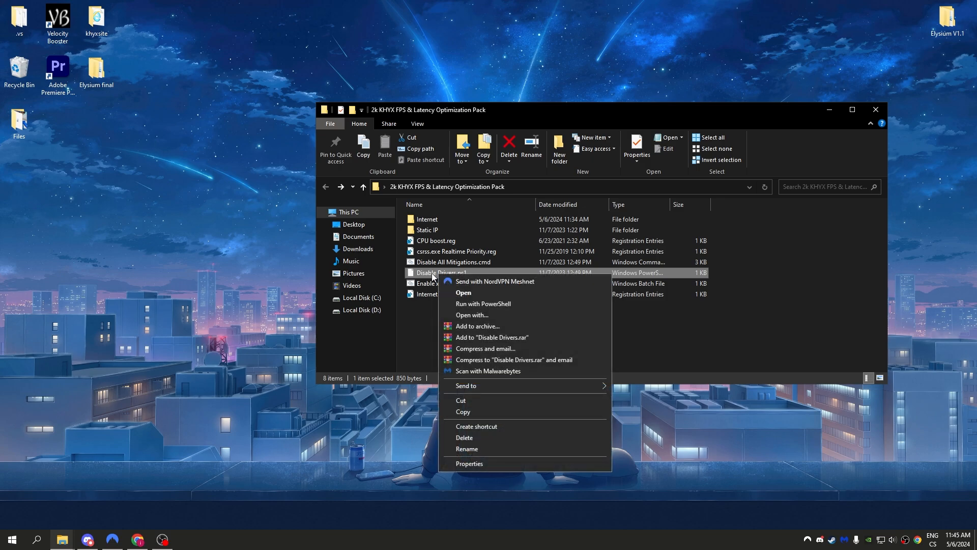
{"action": "left_click", "coordinate": [485, 304]}
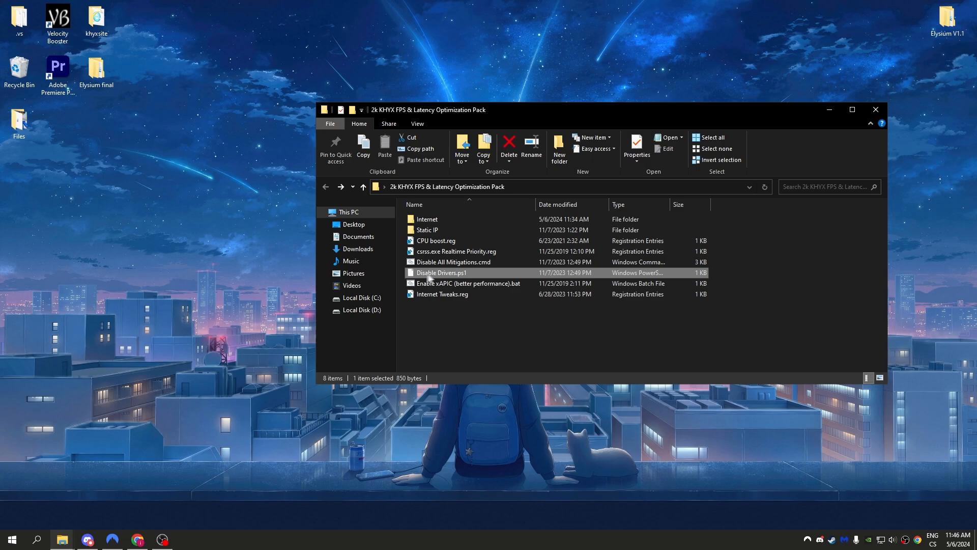
Review the xAPIC batch file's bcdedit commands, run it as administrator, and merge Internet Tweaks.reg.
{"action": "right_click", "coordinate": [464, 286]}
{"action": "left_click", "coordinate": [481, 312]}
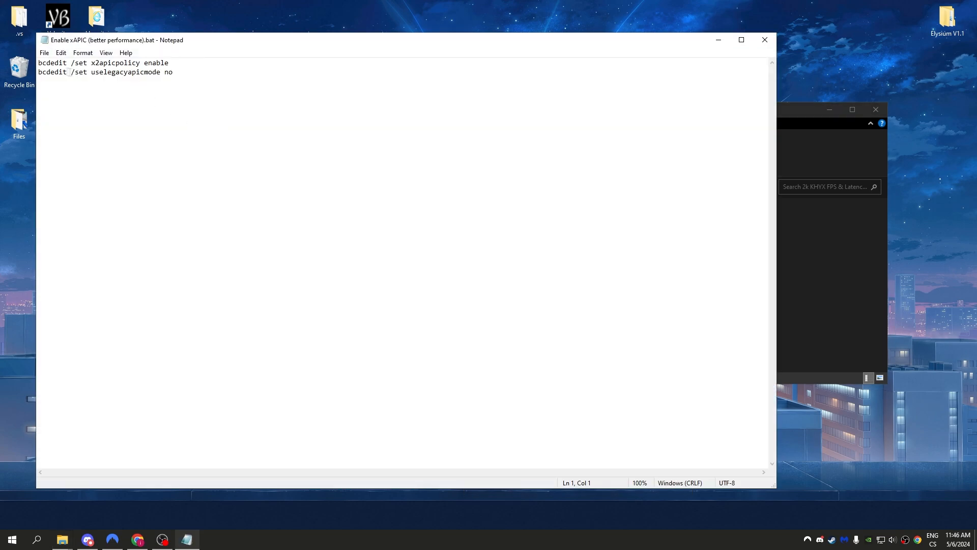
{"action": "left_click_drag", "start_coordinate": [69, 71], "coordinate": [6, 68]}
{"action": "left_click", "coordinate": [766, 39]}
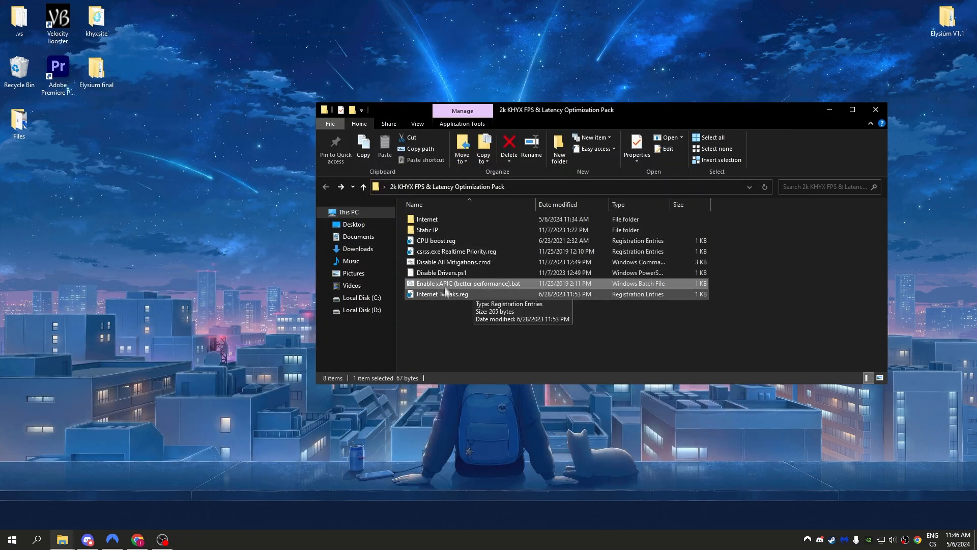
{"action": "right_click", "coordinate": [440, 283]}
{"action": "left_click", "coordinate": [493, 332]}
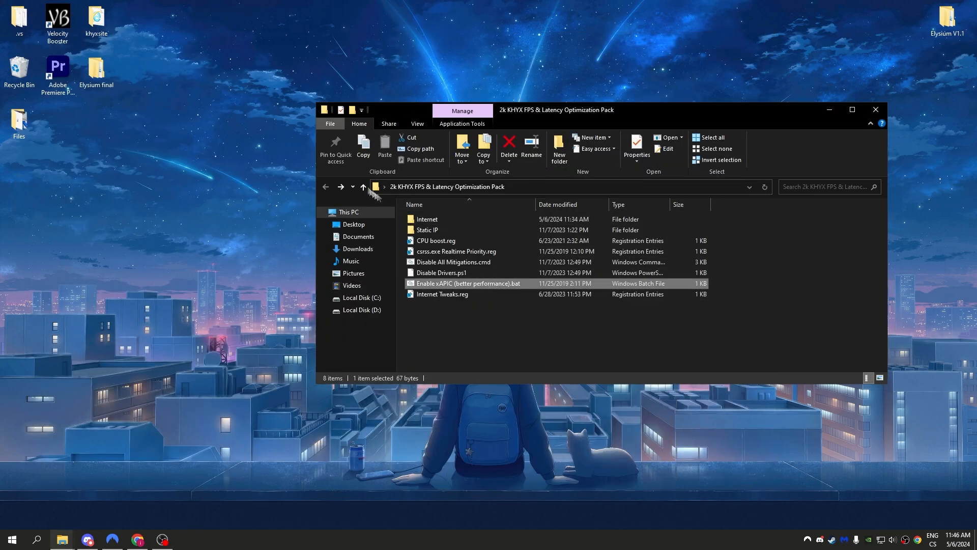
{"action": "double_click", "coordinate": [434, 297]}
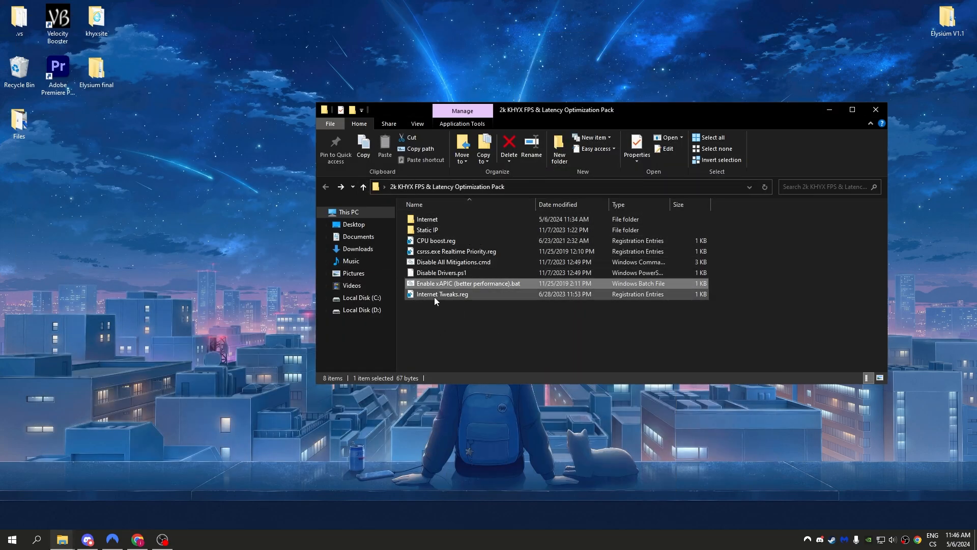
{"action": "left_click", "coordinate": [566, 284]}
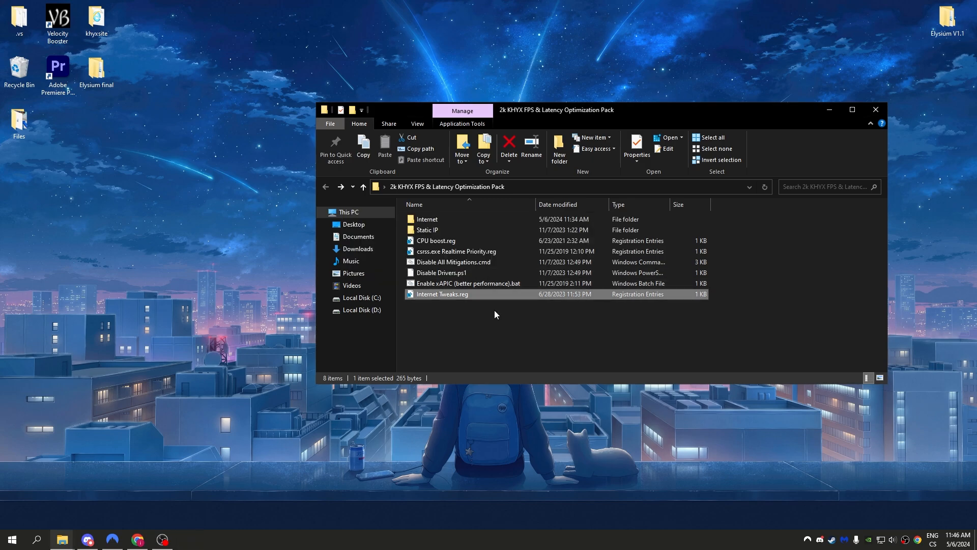
Launch msinfo32 from the Run box to show System Information.
{"action": "key", "text": "super+r"}
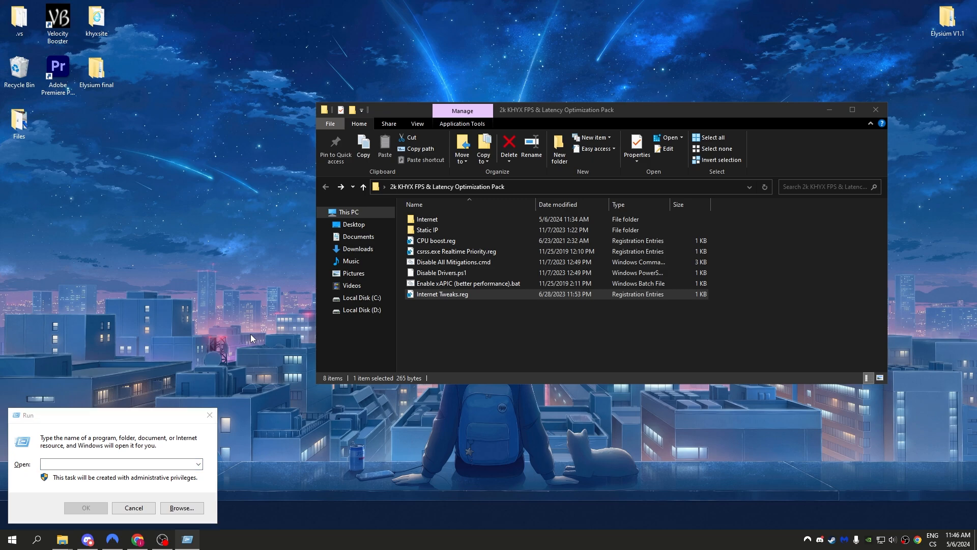
{"action": "key", "text": "super"}
{"action": "key", "text": "Escape"}
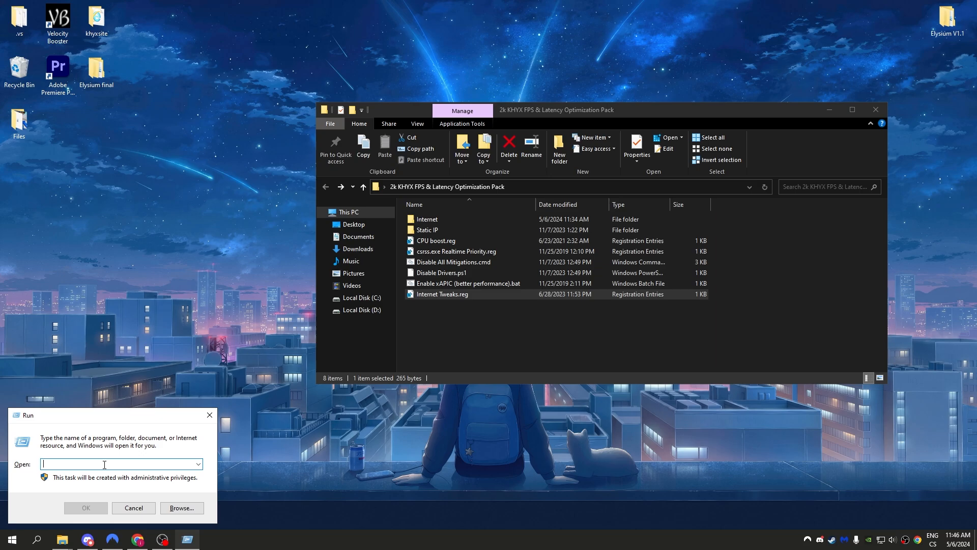
{"action": "type", "text": "msinfo32"}
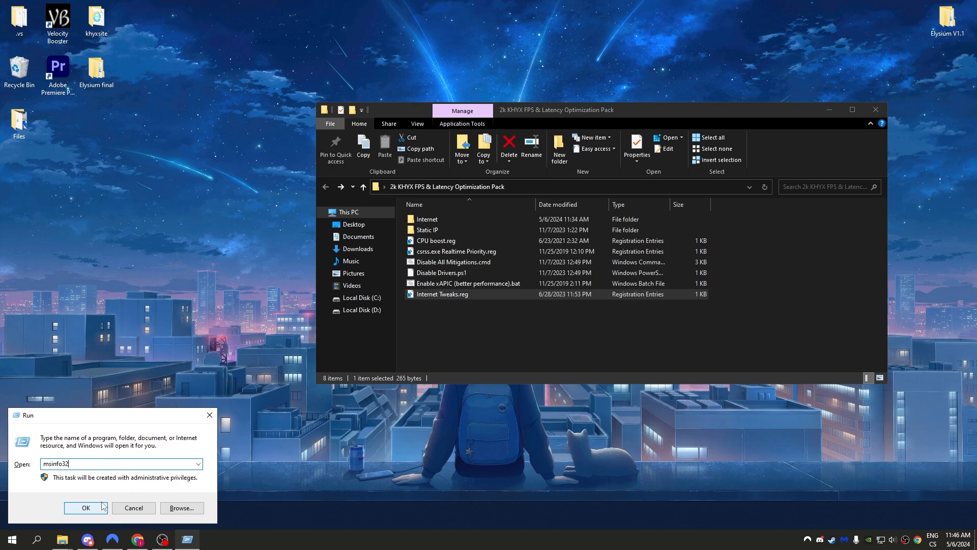
{"action": "left_click", "coordinate": [86, 507]}
Show the Hardware Resources IRQ list and pick out the GTX 1650 and Realtek PCIe GbE entries.
{"action": "left_click", "coordinate": [38, 70]}
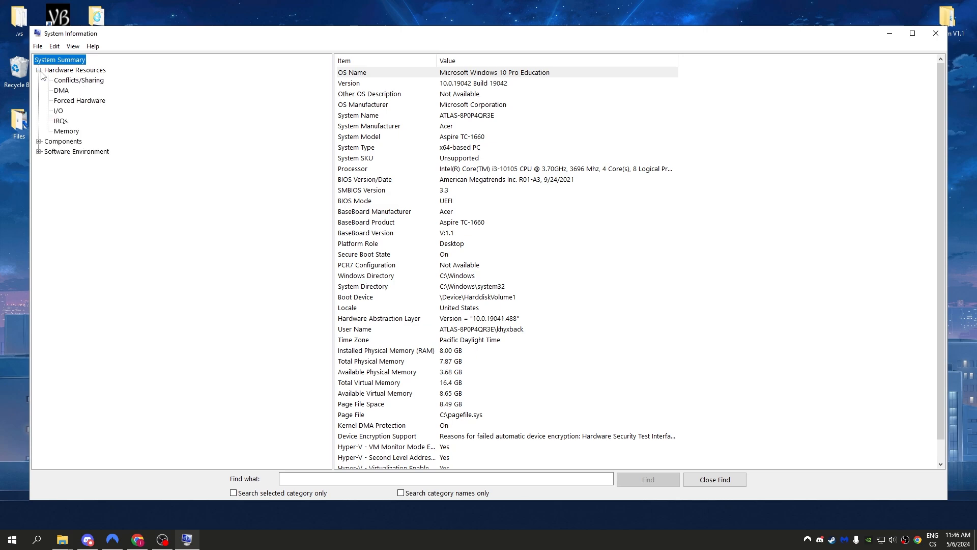
{"action": "left_click", "coordinate": [61, 122]}
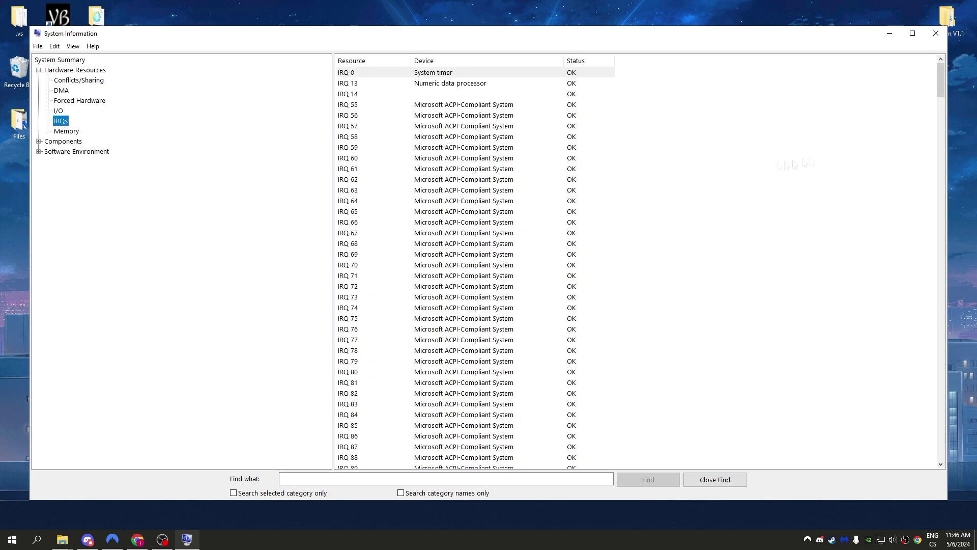
{"action": "left_click_drag", "start_coordinate": [940, 84], "coordinate": [912, 454]}
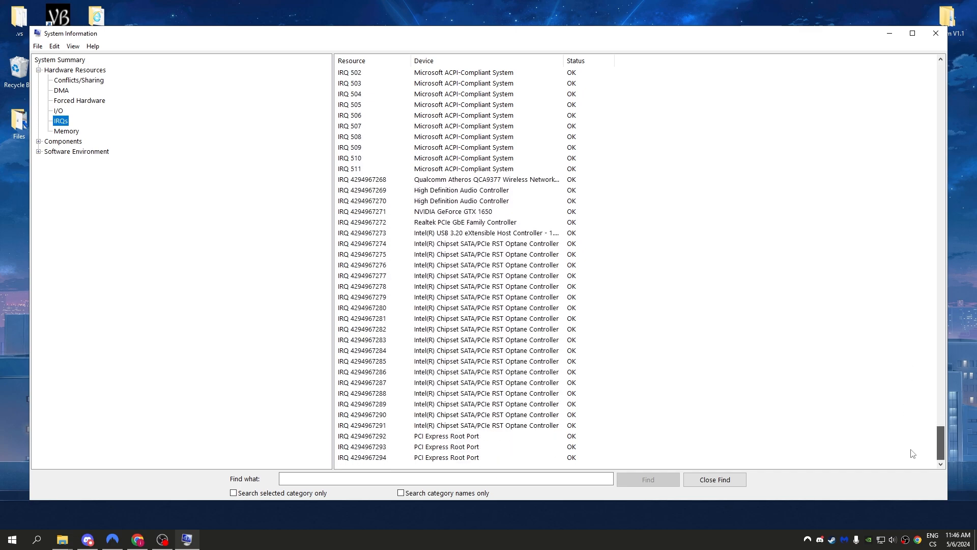
{"action": "left_click", "coordinate": [458, 213]}
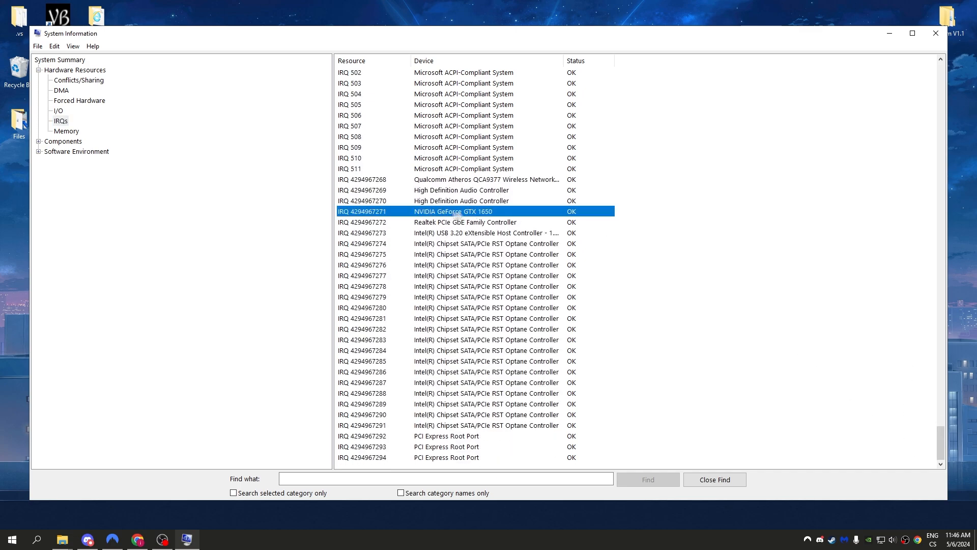
{"action": "left_click", "coordinate": [451, 222]}
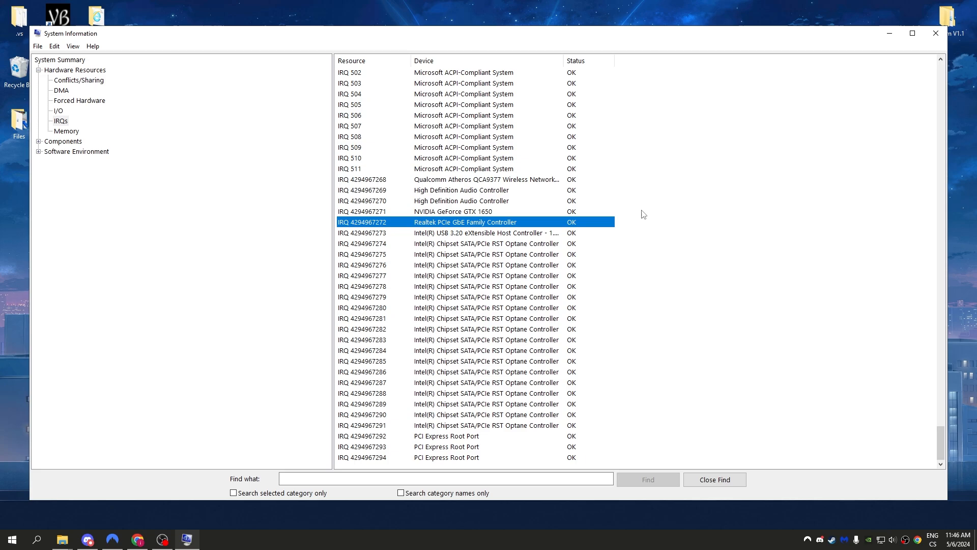
Launch regedit from Run and position its window on the right side.
{"action": "key", "text": "super+r"}
{"action": "type", "text": "r"}
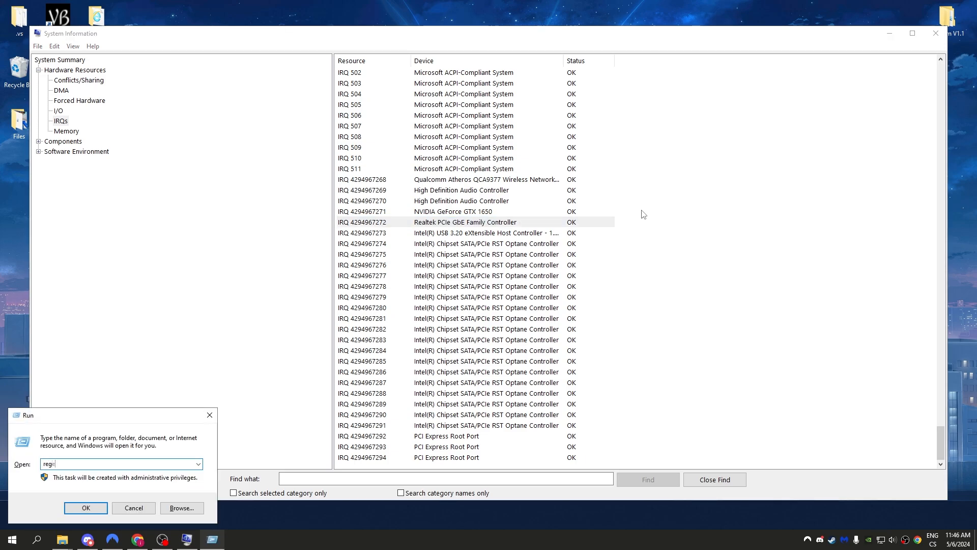
{"action": "key", "text": "Return"}
{"action": "key", "text": "super+Right"}
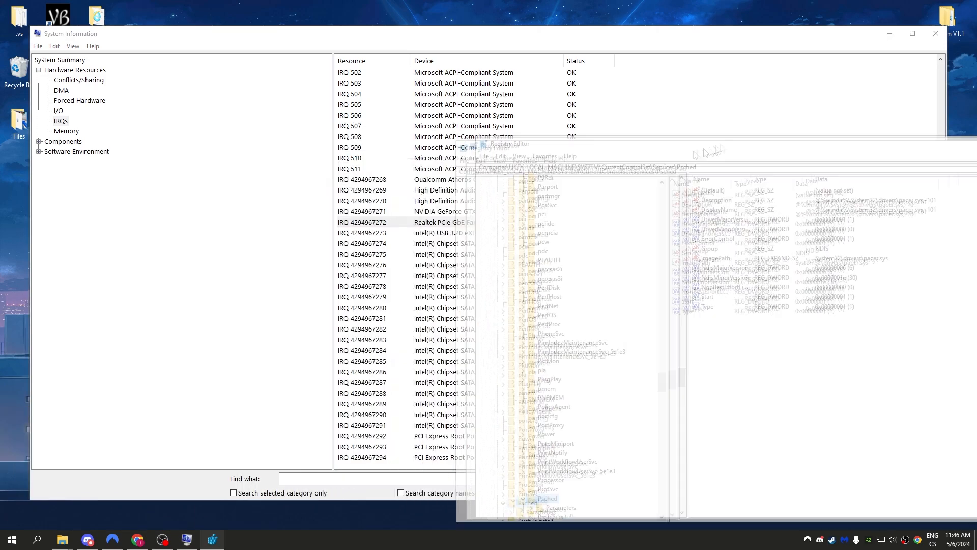
{"action": "left_click_drag", "start_coordinate": [732, 346], "coordinate": [731, 156]}
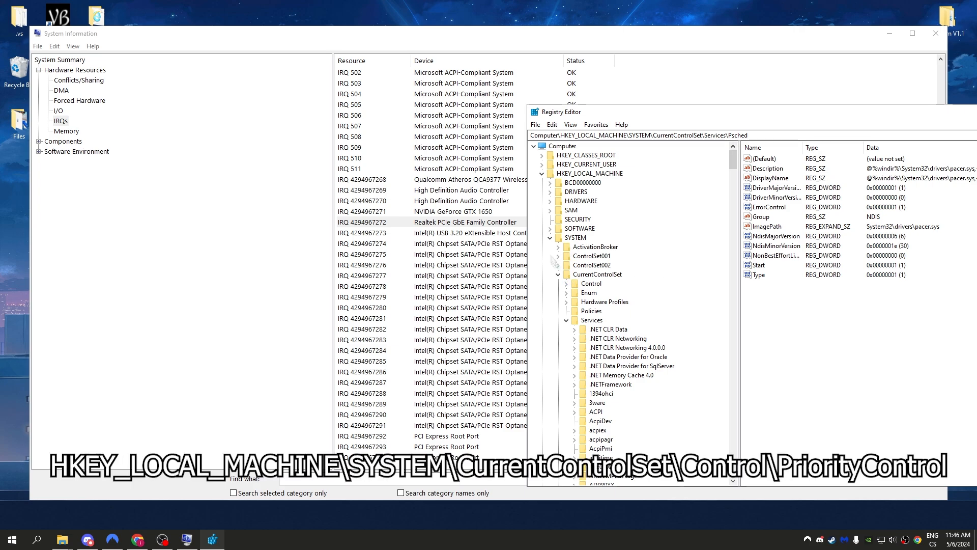
Navigate CurrentControlSet\Control and select the PriorityControl key.
{"action": "left_click", "coordinate": [568, 320]}
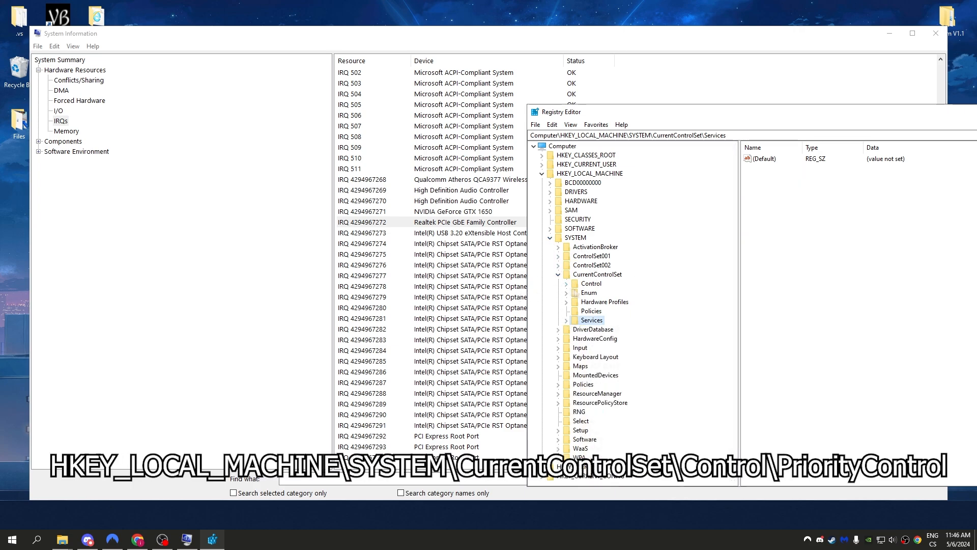
{"action": "key", "text": "Right"}
{"action": "mouse_move", "coordinate": [733, 229]}
{"action": "left_mouse_down"}
{"action": "mouse_move", "coordinate": [717, 393]}
{"action": "mouse_move", "coordinate": [722, 202]}
{"action": "left_mouse_up"}
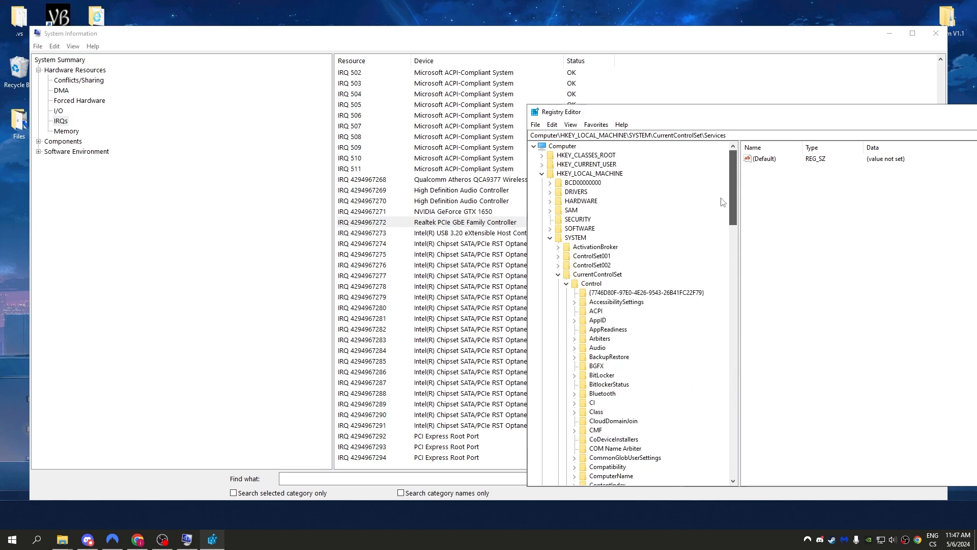
{"action": "left_click", "coordinate": [590, 290]}
{"action": "scroll", "coordinate": [630, 313], "scroll_direction": "down", "scroll_amount": 4}
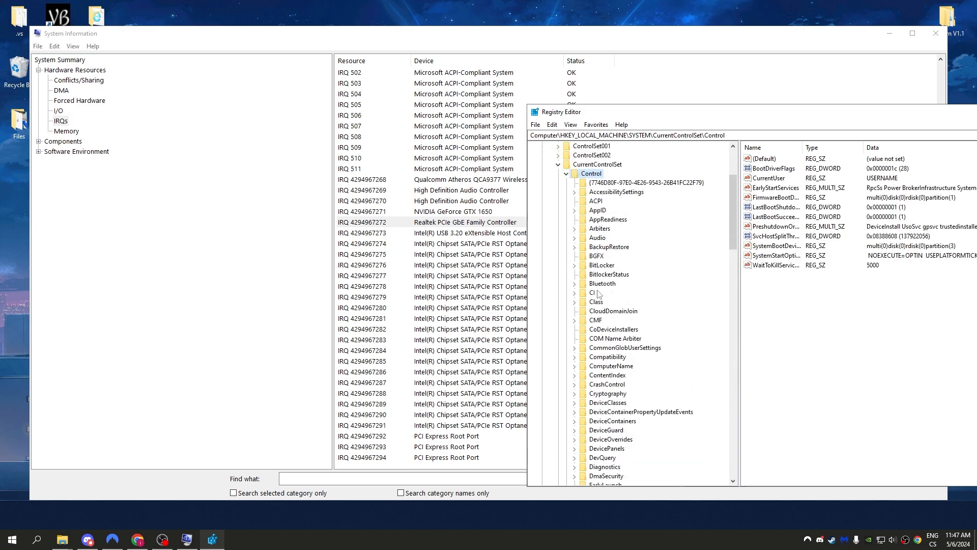
{"action": "scroll", "coordinate": [604, 298], "scroll_direction": "down", "scroll_amount": 20}
{"action": "left_click", "coordinate": [608, 338]}
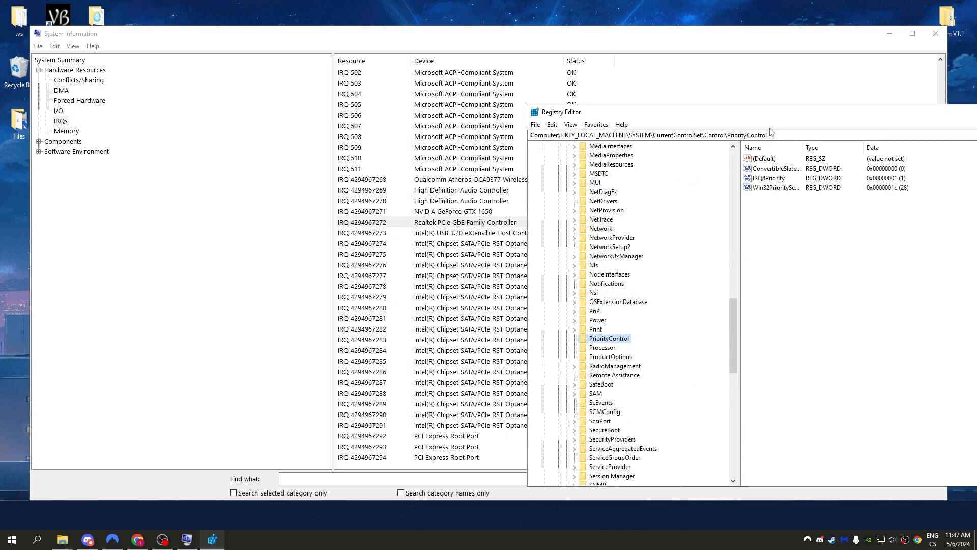
{"action": "mouse_move", "coordinate": [706, 112]}
{"action": "left_mouse_down"}
{"action": "mouse_move", "coordinate": [522, 130]}
{"action": "mouse_move", "coordinate": [453, 115]}
{"action": "mouse_move", "coordinate": [524, 295]}
{"action": "mouse_move", "coordinate": [356, 243]}
{"action": "left_mouse_up"}
{"action": "right_click", "coordinate": [416, 363]}
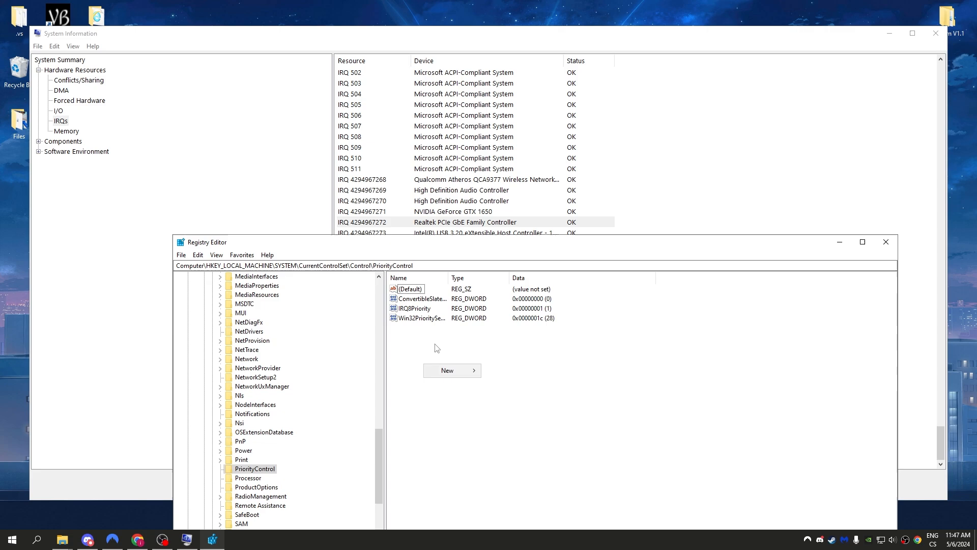
{"action": "mouse_move", "coordinate": [449, 370]}
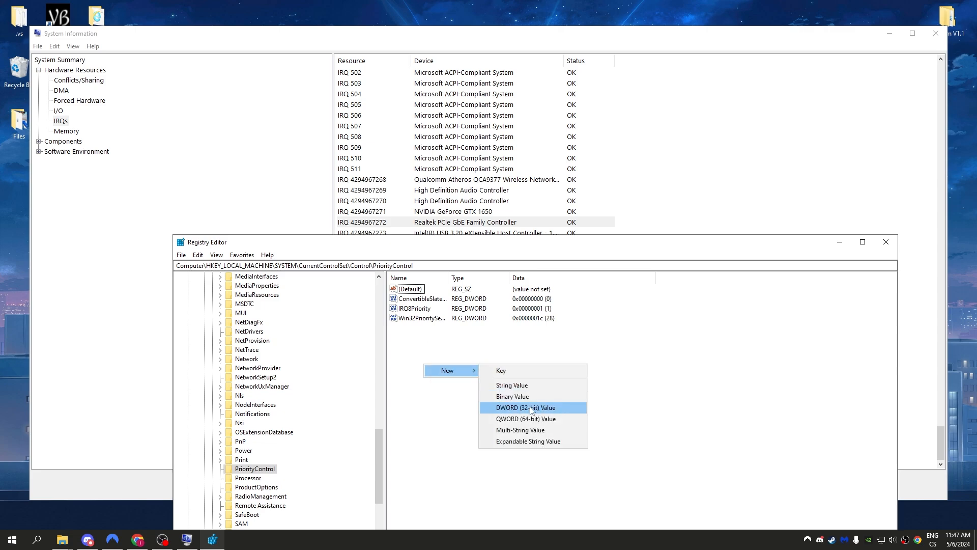
{"action": "left_click", "coordinate": [538, 409]}
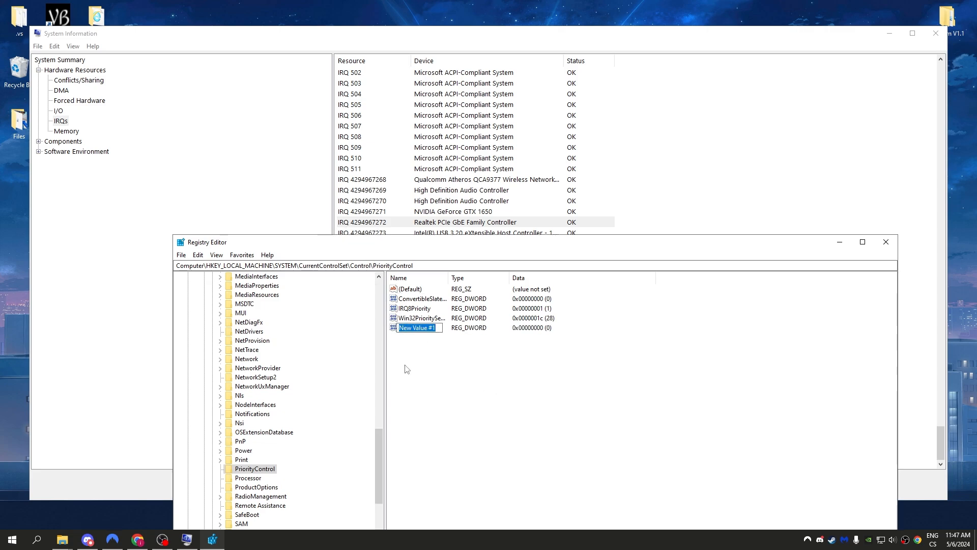
{"action": "type", "text": "IRQ429"}
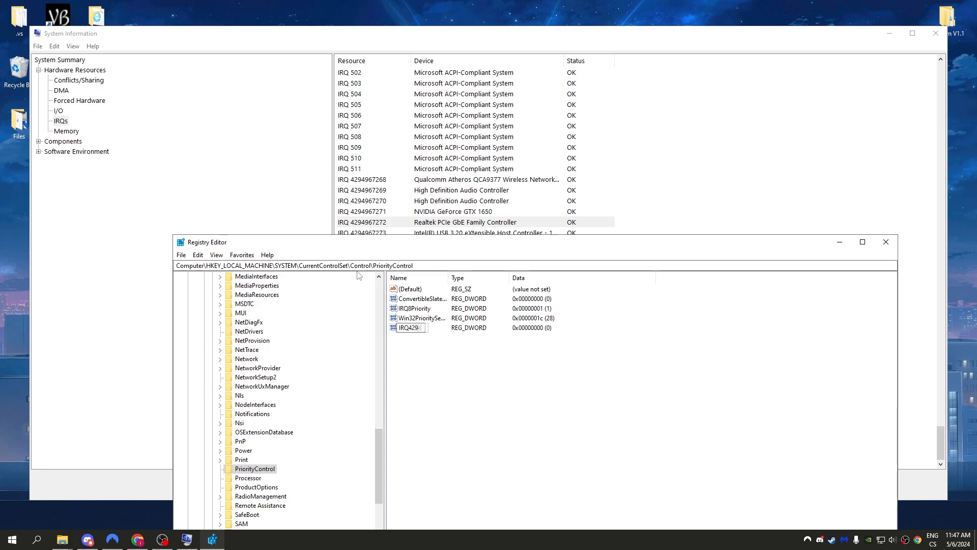
{"action": "type", "text": "496727"}
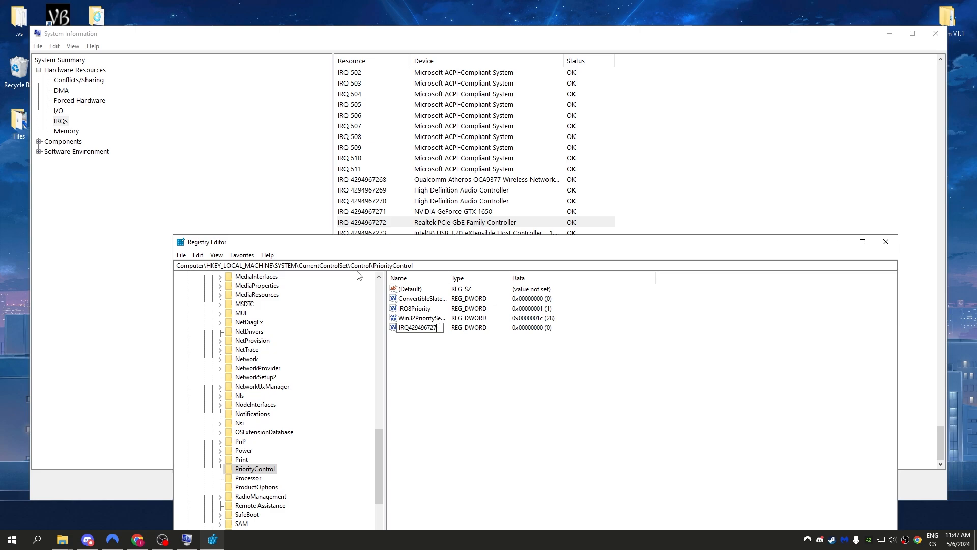
{"action": "type", "text": "2P"}
{"action": "type", "text": "rio"}
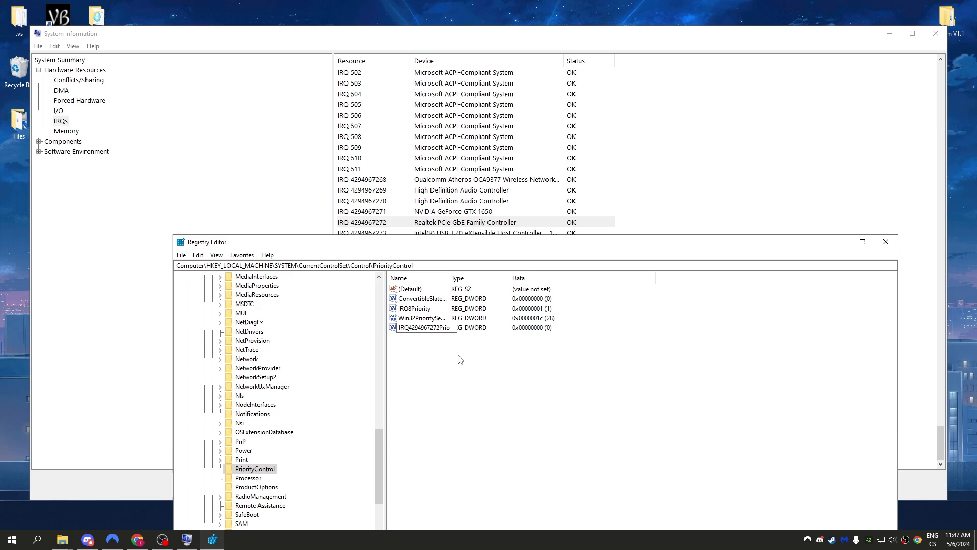
{"action": "type", "text": "rity"}
{"action": "key", "text": "Return"}
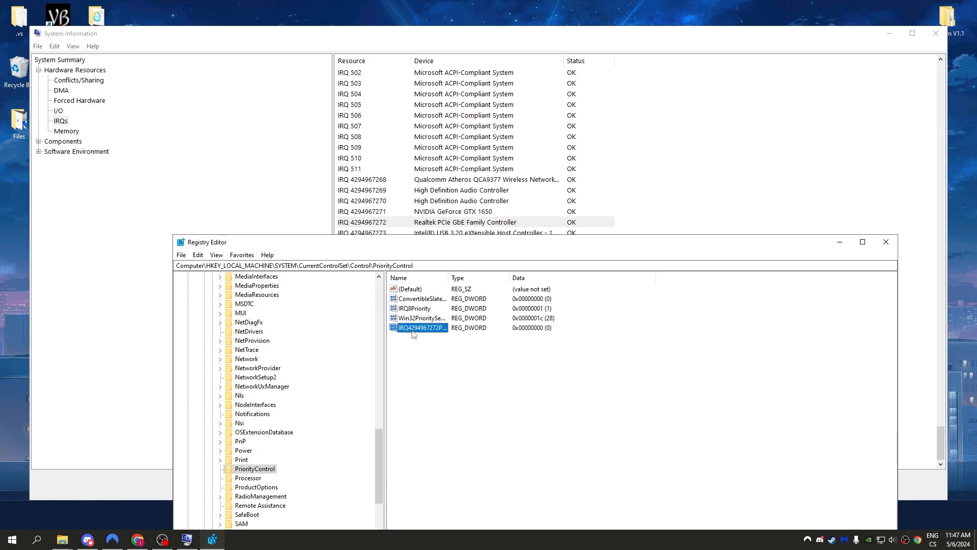
{"action": "double_click", "coordinate": [413, 328]}
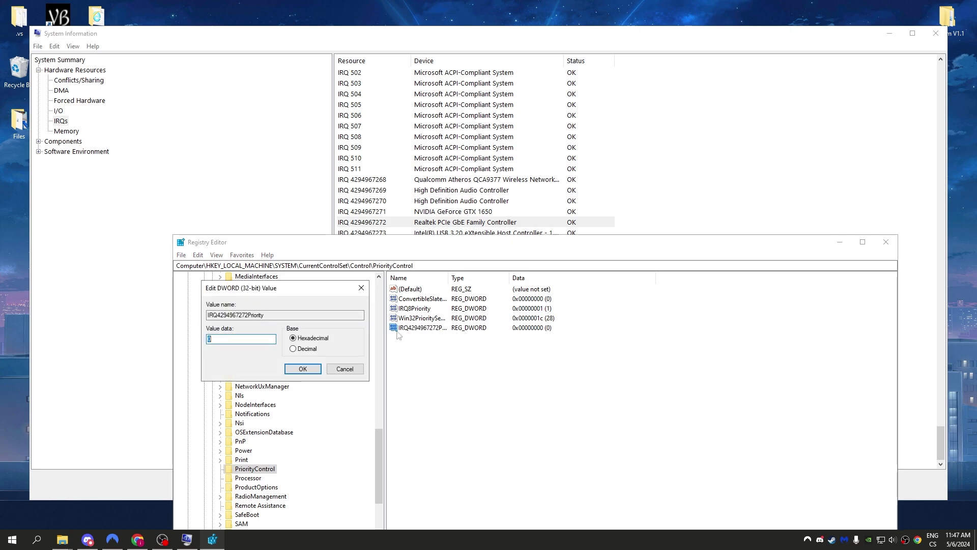
Save the new priority value with Value data 1.
{"action": "left_click", "coordinate": [237, 342]}
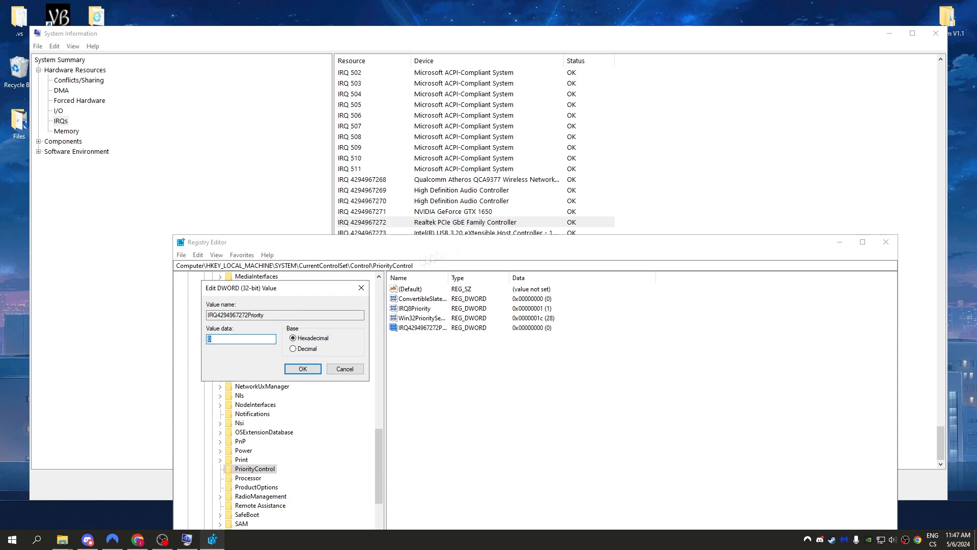
{"action": "type", "text": "1"}
{"action": "double_click", "coordinate": [232, 338]}
{"action": "left_click", "coordinate": [303, 368]}
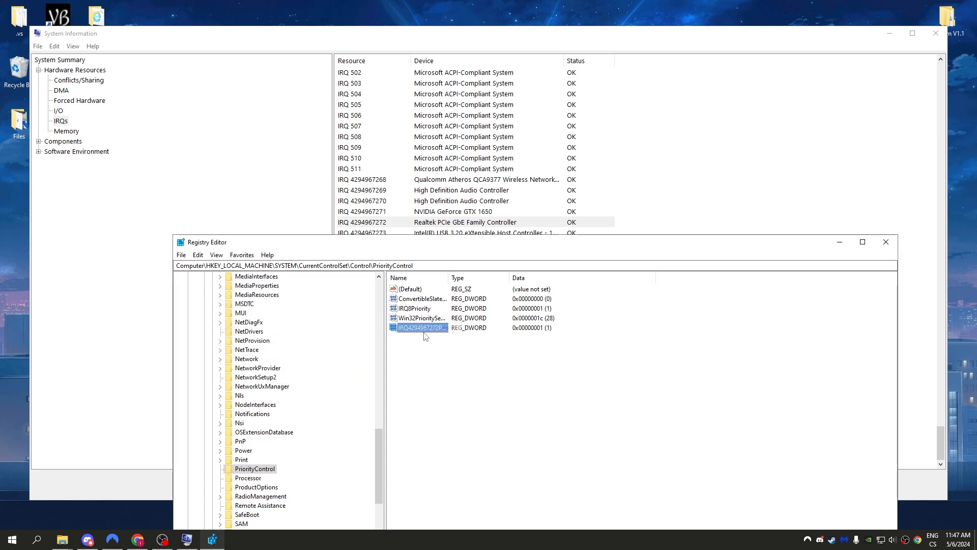
{"action": "left_click_drag", "start_coordinate": [427, 244], "coordinate": [440, 269]}
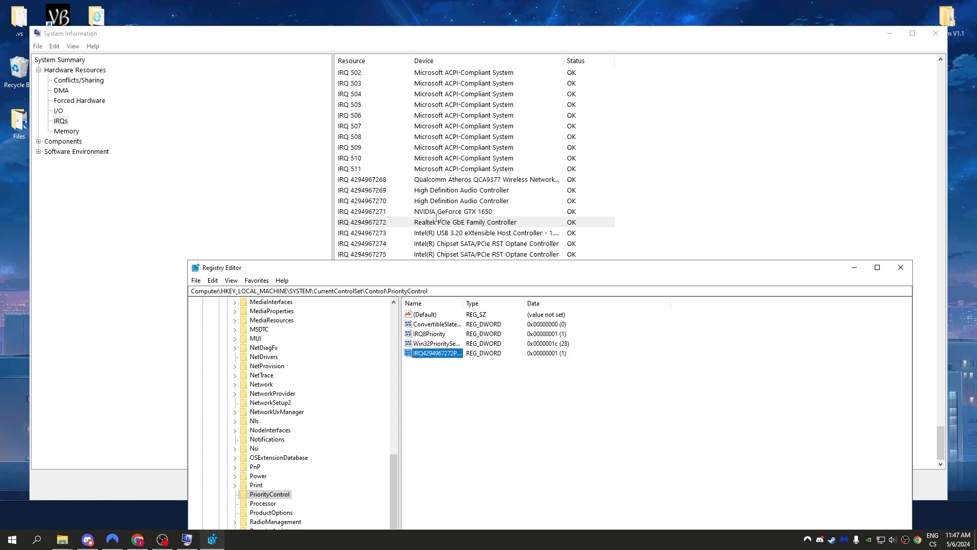
{"action": "left_click", "coordinate": [453, 356]}
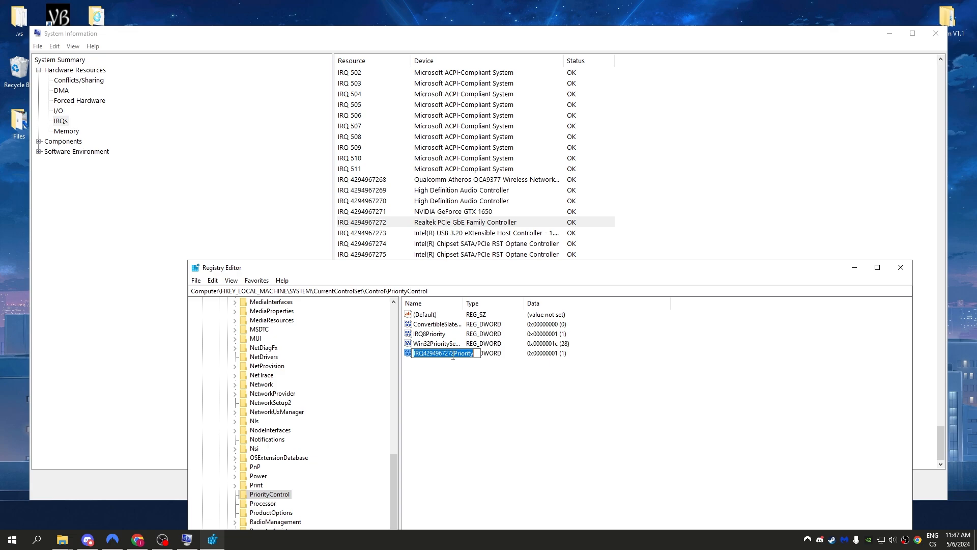
{"action": "left_click", "coordinate": [453, 355]}
{"action": "type", "text": "1"}
{"action": "key", "text": "Return"}
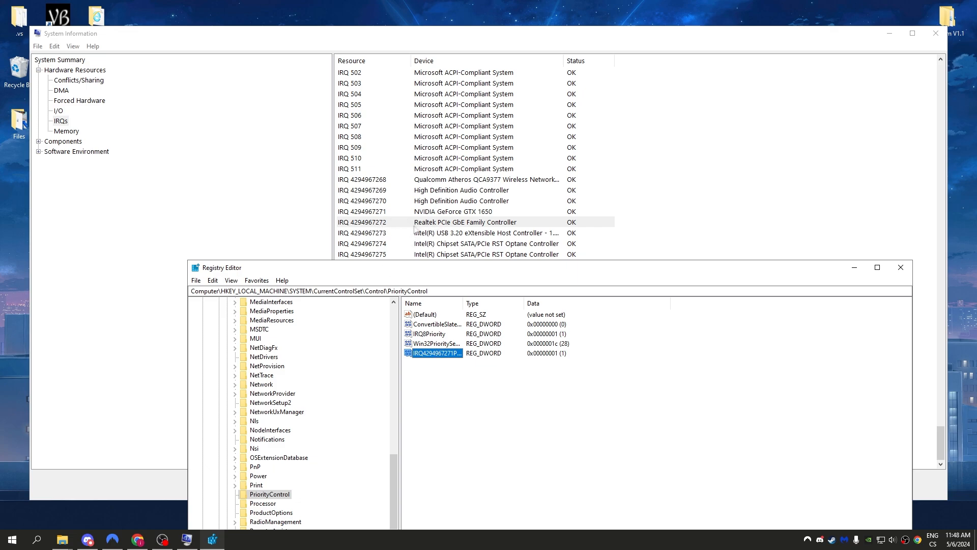
{"action": "left_click", "coordinate": [413, 221]}
{"action": "left_click", "coordinate": [472, 495]}
{"action": "right_click", "coordinate": [419, 373]}
{"action": "mouse_move", "coordinate": [443, 380]}
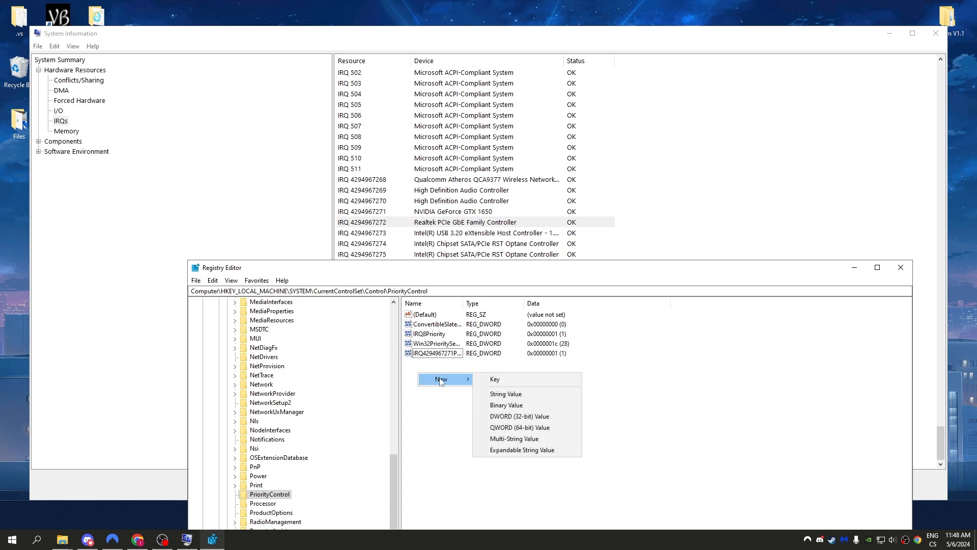
{"action": "left_click", "coordinate": [513, 416]}
{"action": "key", "text": "ctrl+v"}
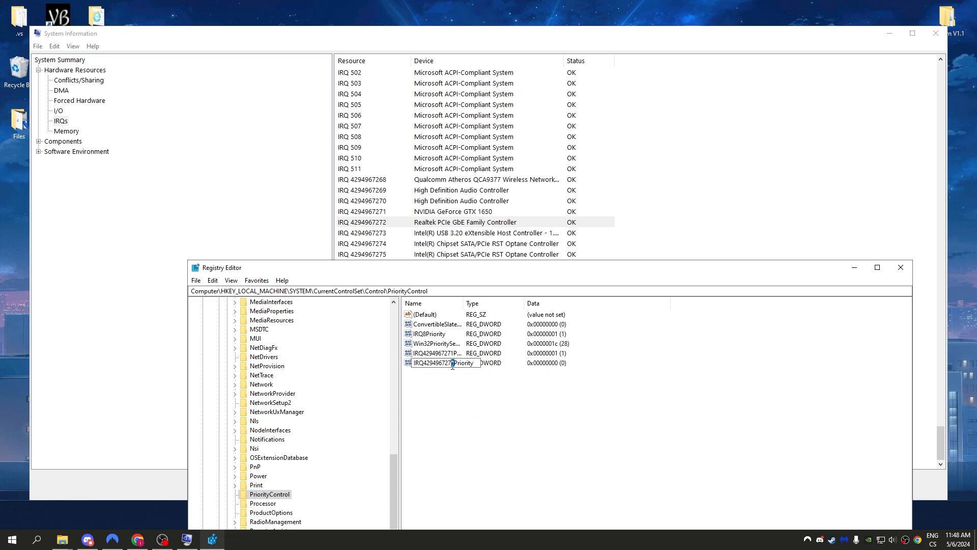
{"action": "key", "text": "Return"}
{"action": "double_click", "coordinate": [443, 364]}
{"action": "type", "text": "1"}
{"action": "key", "text": "Return"}
{"action": "right_click", "coordinate": [426, 383]}
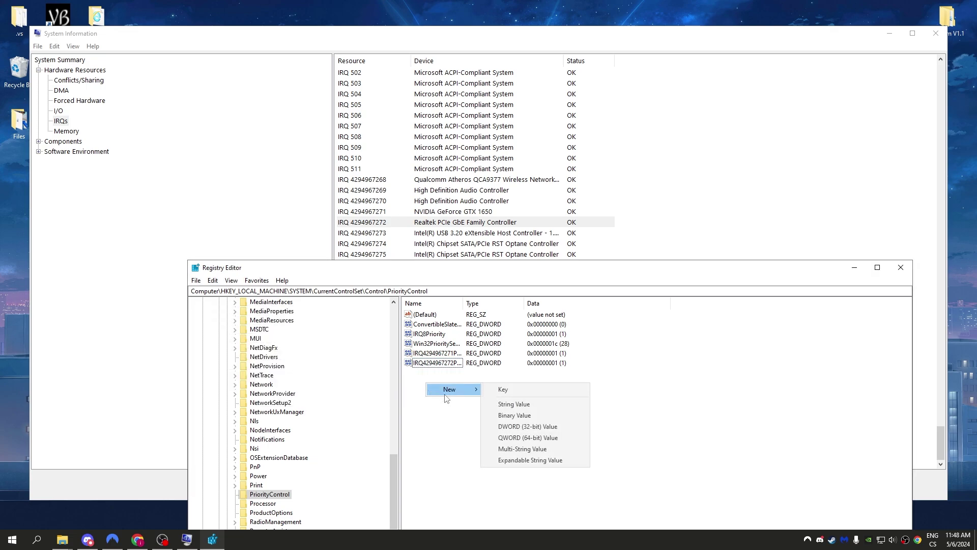
{"action": "left_click", "coordinate": [526, 427]}
{"action": "key", "text": "ctrl+v"}
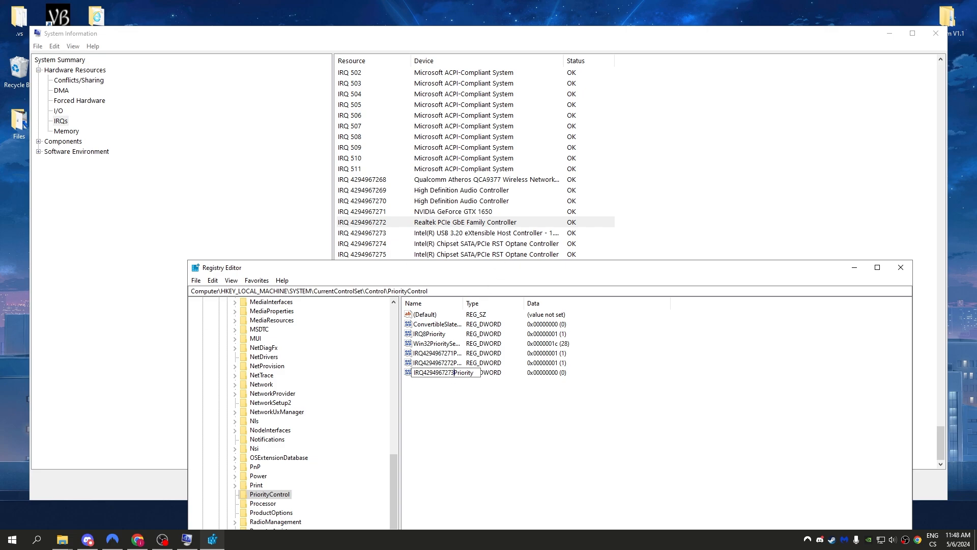
{"action": "key", "text": "Return"}
{"action": "key", "text": "Return"}
{"action": "key", "text": "Return"}
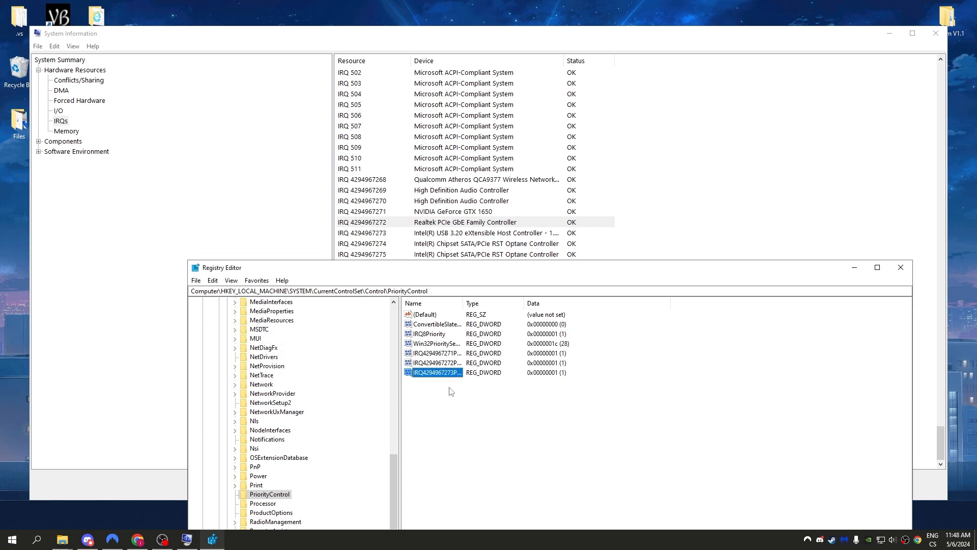
Confirm the value as 1, then check the IRQ 0 System timer row against the IRQ8Priority value.
{"action": "left_click", "coordinate": [615, 239]}
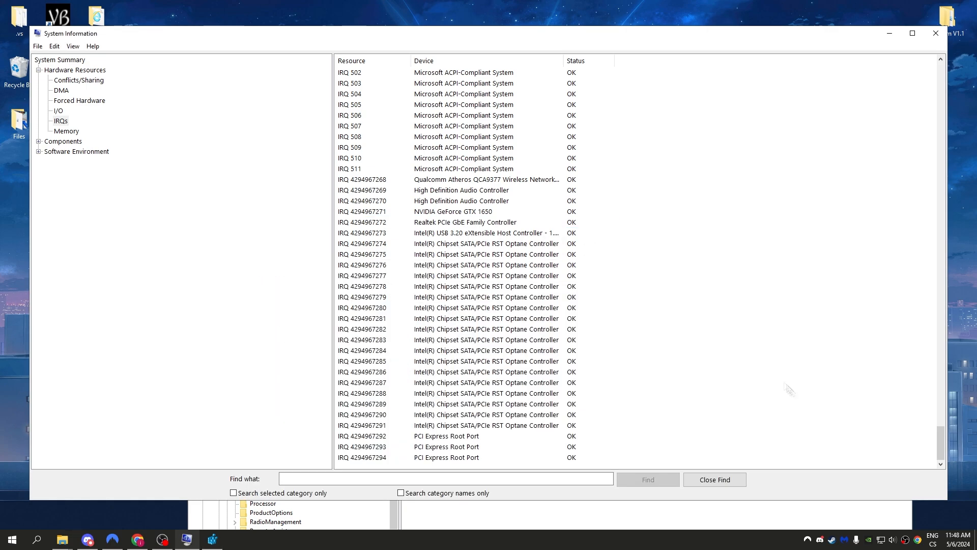
{"action": "left_click_drag", "start_coordinate": [941, 443], "coordinate": [937, 59]}
{"action": "left_click", "coordinate": [353, 80]}
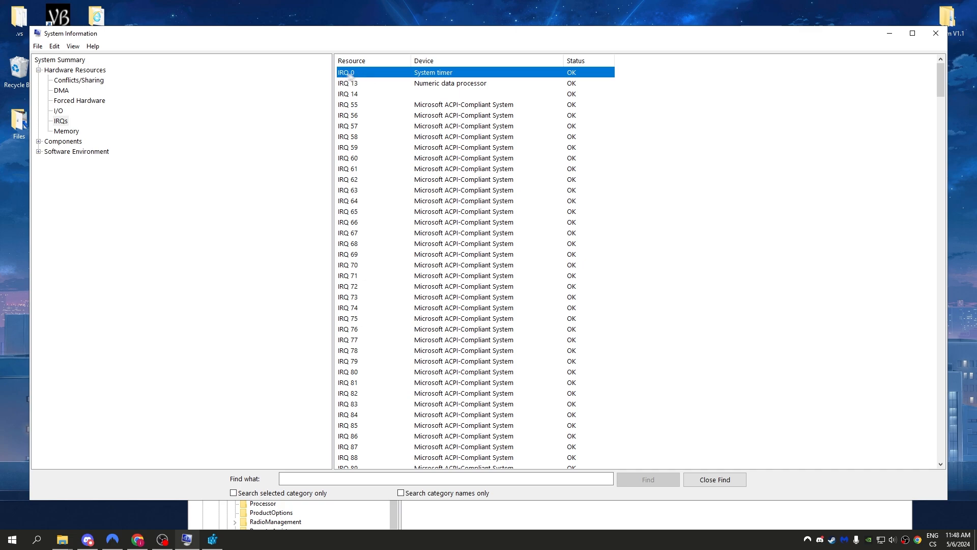
{"action": "left_click", "coordinate": [642, 508]}
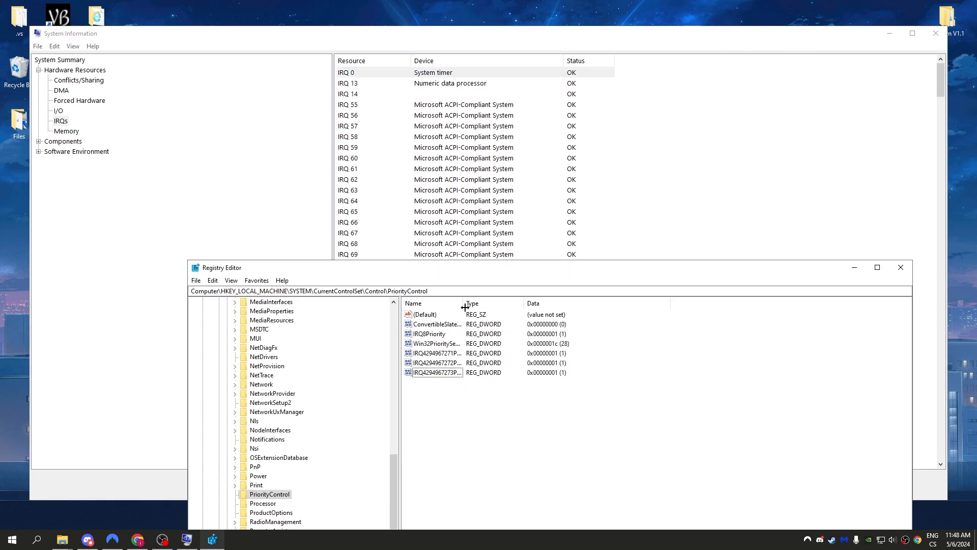
{"action": "left_click", "coordinate": [415, 336]}
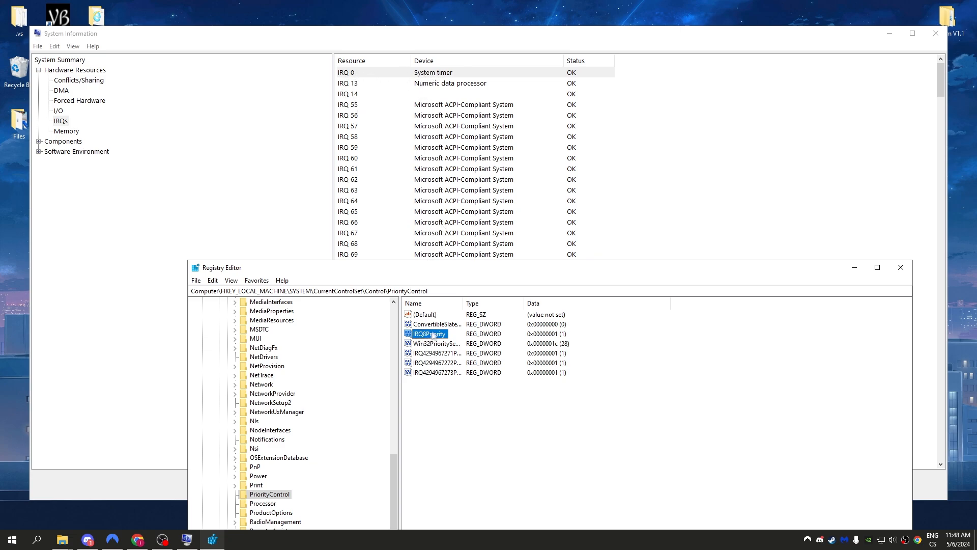
{"action": "left_click", "coordinate": [426, 74]}
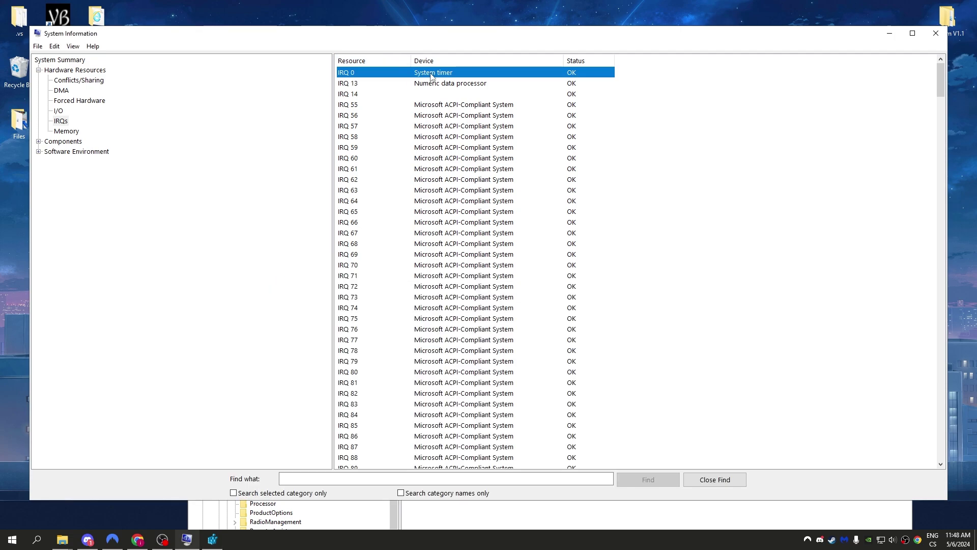
{"action": "left_click", "coordinate": [504, 510]}
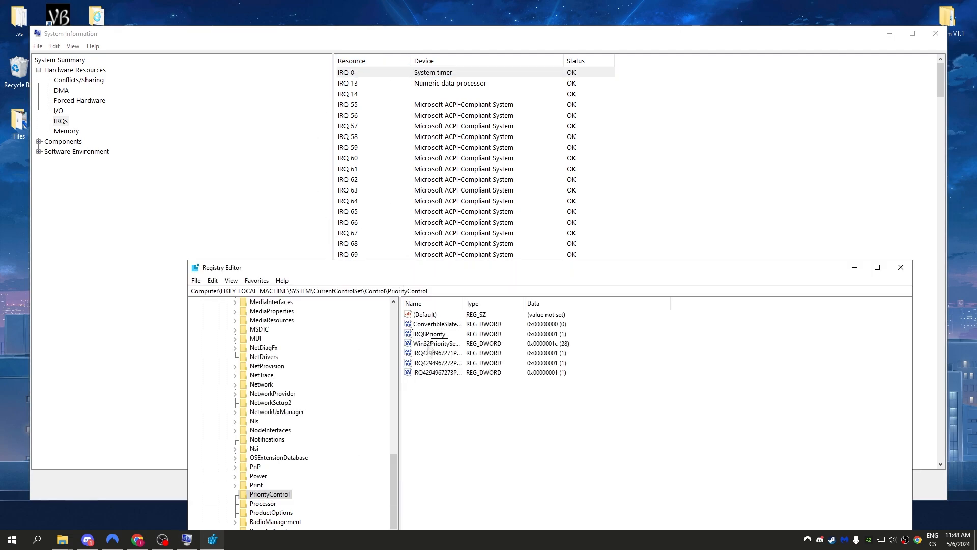
Rename IRQ8Priority to IRQ0Priority and confirm its data stays 1.
{"action": "left_click", "coordinate": [427, 336]}
{"action": "left_click_drag", "start_coordinate": [424, 336], "coordinate": [428, 336]}
{"action": "key", "text": "Return"}
{"action": "key", "text": "Return"}
{"action": "left_click", "coordinate": [317, 394]}
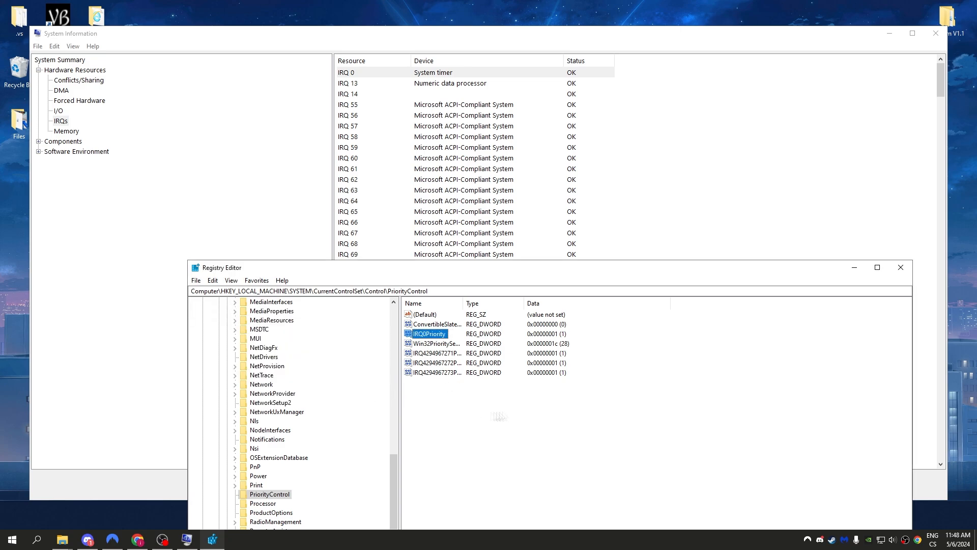
Close Registry Editor and System Information and minimize the optimization pack folder.
{"action": "left_click", "coordinate": [901, 268]}
{"action": "left_click", "coordinate": [935, 33]}
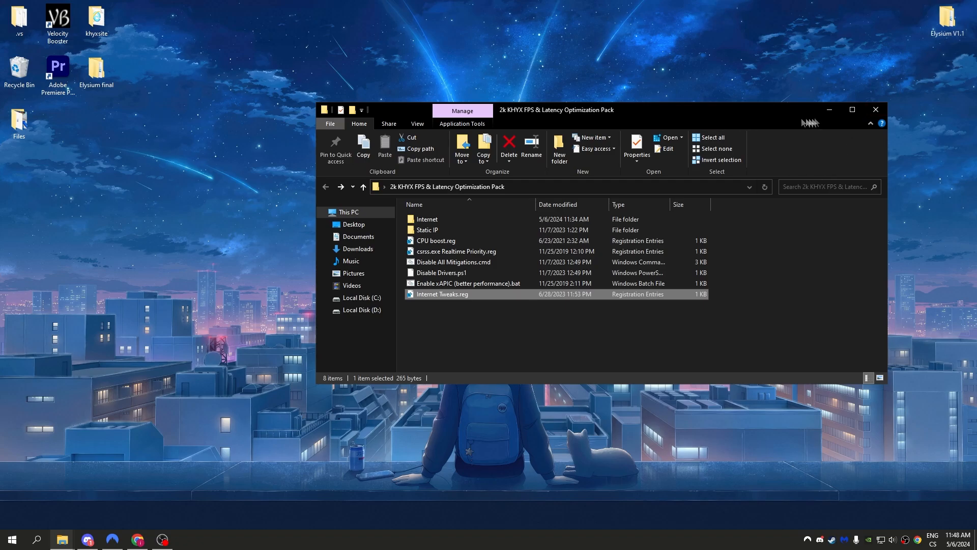
{"action": "left_click_drag", "start_coordinate": [767, 104], "coordinate": [653, 120]}
{"action": "left_click", "coordinate": [722, 123]}
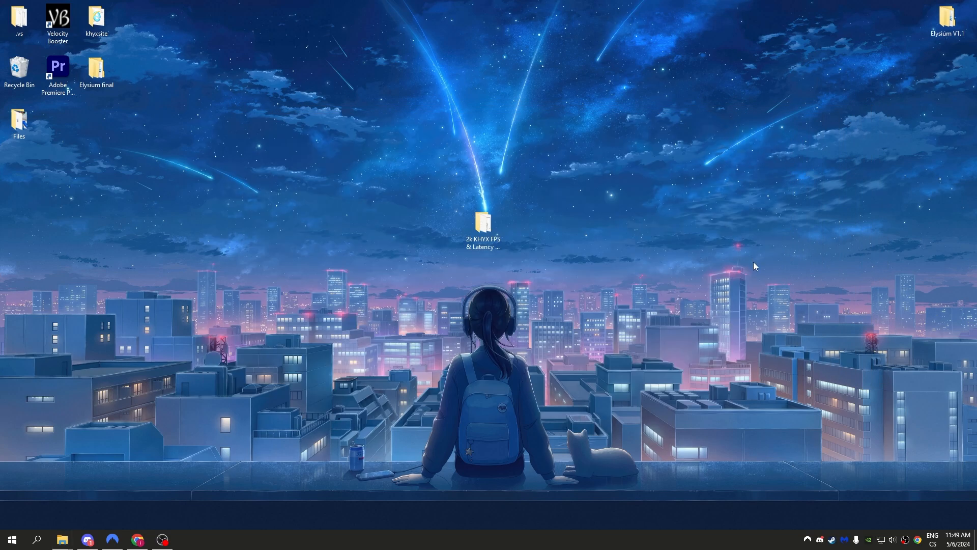
Launch Loader.exe from the Elysium V1.1 Debug folder.
{"action": "double_click", "coordinate": [948, 19]}
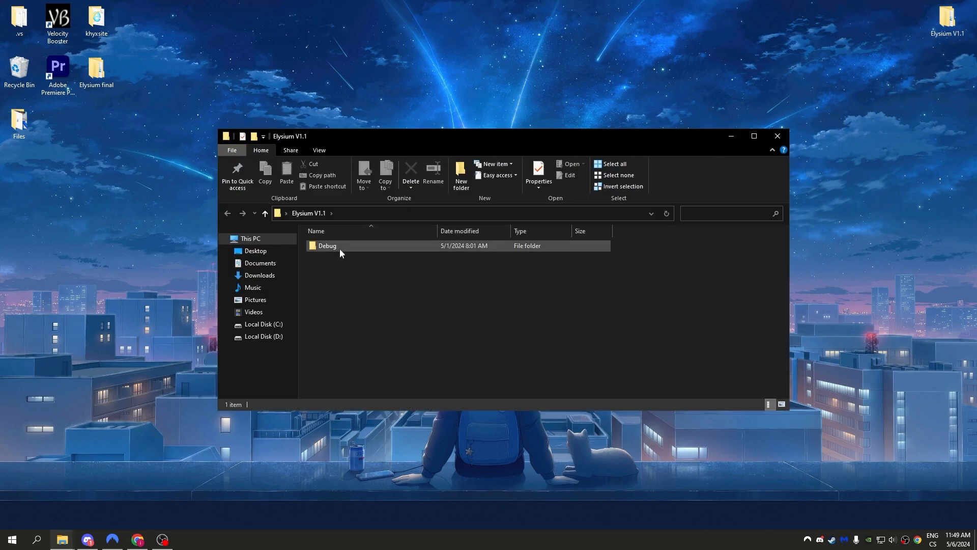
{"action": "double_click", "coordinate": [340, 247]}
{"action": "scroll", "coordinate": [367, 296], "scroll_direction": "down", "scroll_amount": 5}
{"action": "scroll", "coordinate": [367, 296], "scroll_direction": "down", "scroll_amount": 3}
{"action": "scroll", "coordinate": [366, 296], "scroll_direction": "down", "scroll_amount": 3}
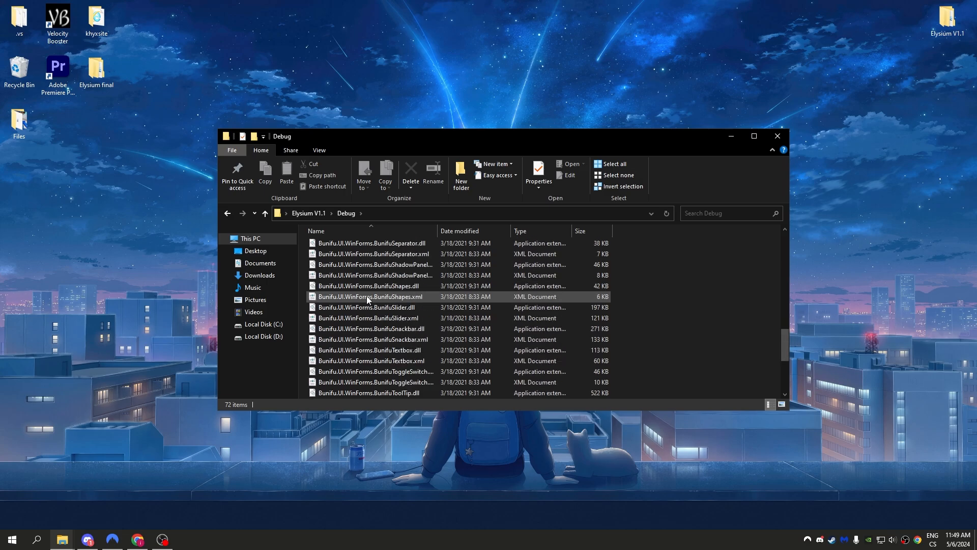
{"action": "scroll", "coordinate": [366, 295], "scroll_direction": "down", "scroll_amount": 4}
{"action": "double_click", "coordinate": [338, 339]}
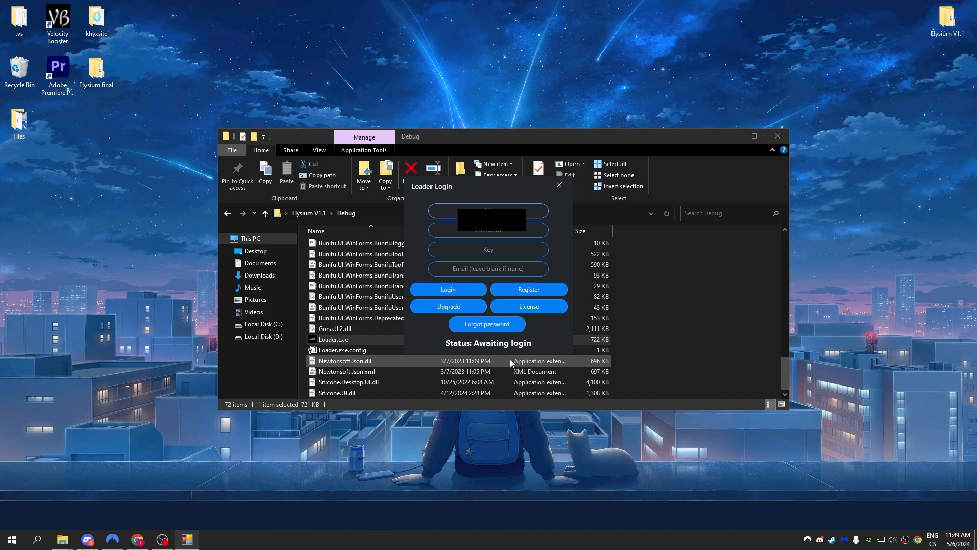
Log in to the Elysium loader with the password, then open the tool's website.
{"action": "left_click", "coordinate": [519, 233]}
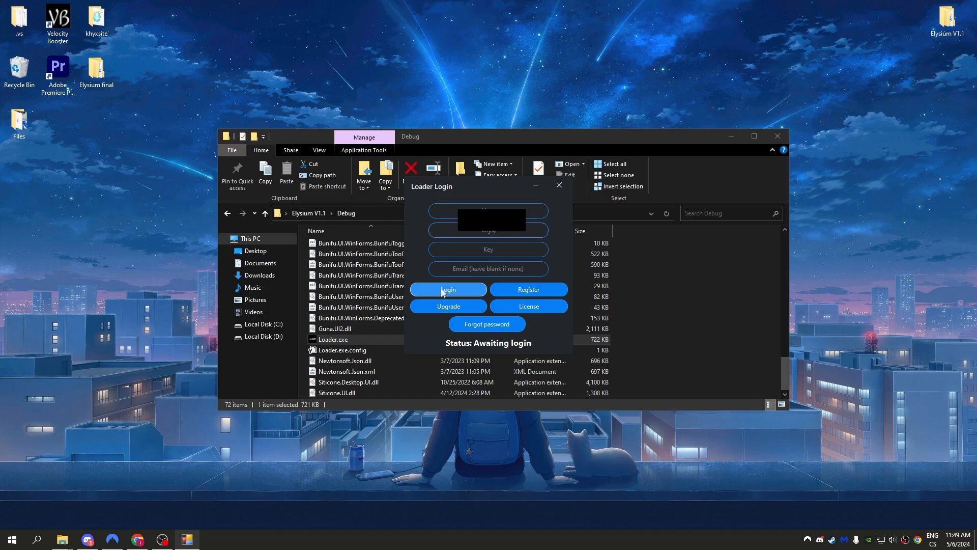
{"action": "left_click", "coordinate": [443, 292]}
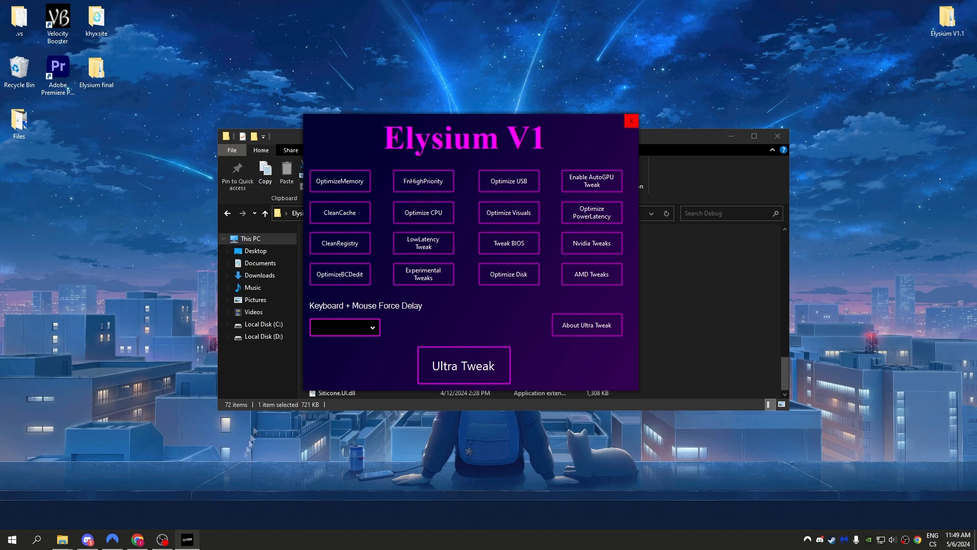
{"action": "left_click", "coordinate": [138, 539]}
{"action": "scroll", "coordinate": [236, 207], "scroll_direction": "down", "scroll_amount": 2}
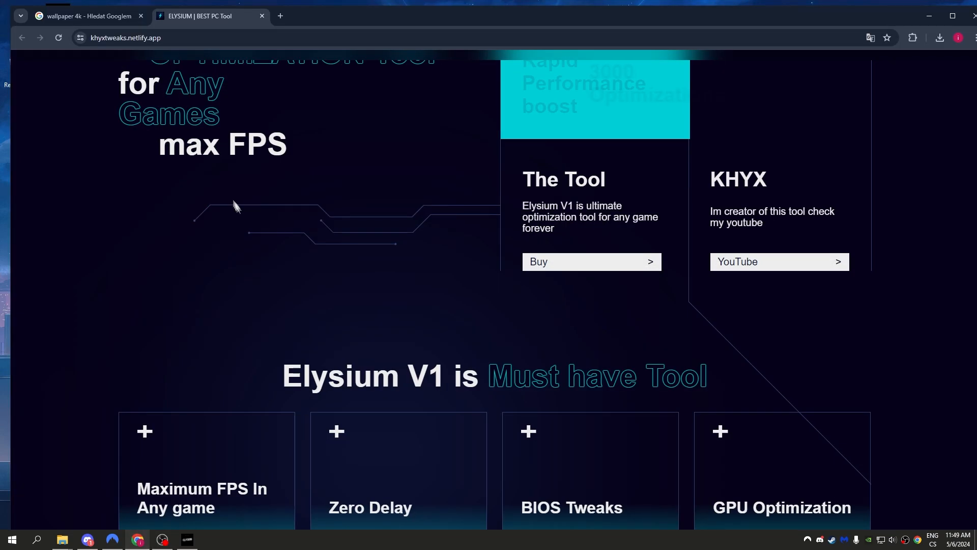
{"action": "scroll", "coordinate": [224, 227], "scroll_direction": "down", "scroll_amount": 2}
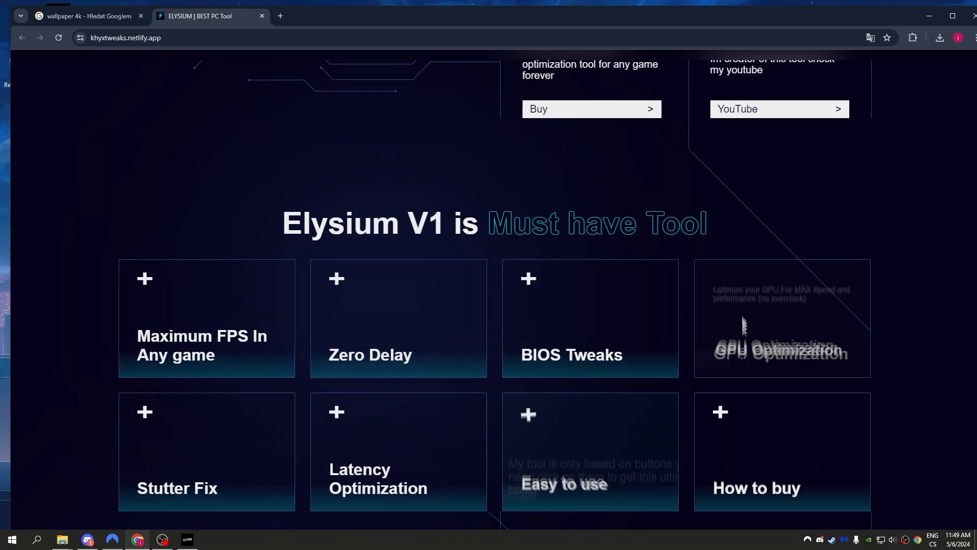
{"action": "scroll", "coordinate": [410, 277], "scroll_direction": "down", "scroll_amount": 4}
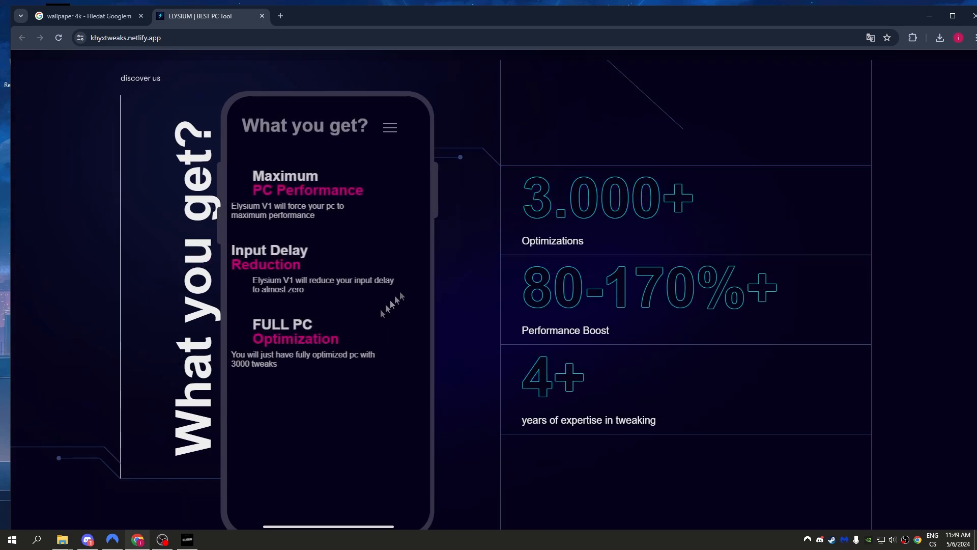